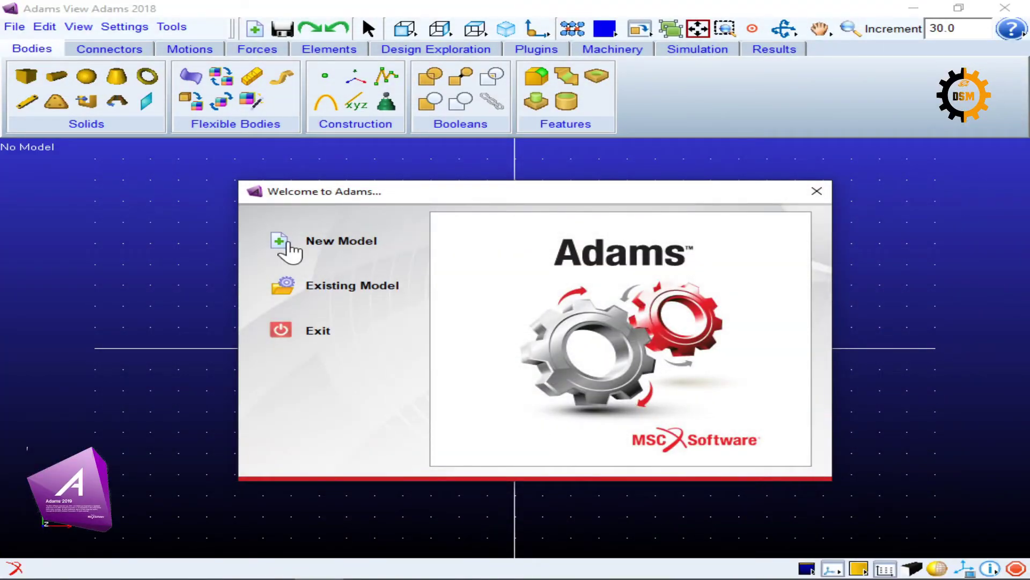
- Create a new model, renaming MODEL_1 to Contact_sphere, with Earth Normal gravity and MMKS units
left_click(290, 250)
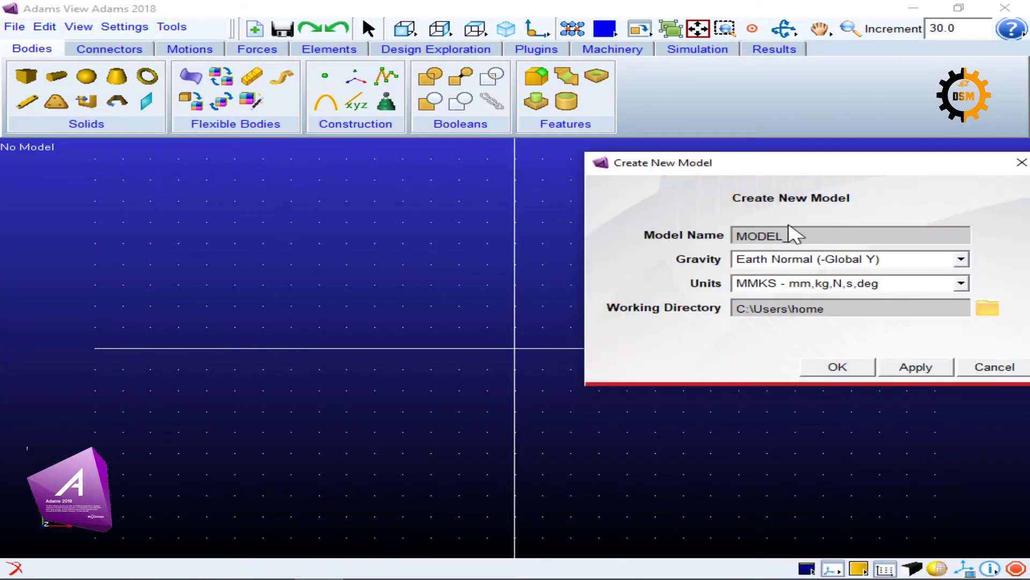
left_click_drag(798, 237, 736, 237)
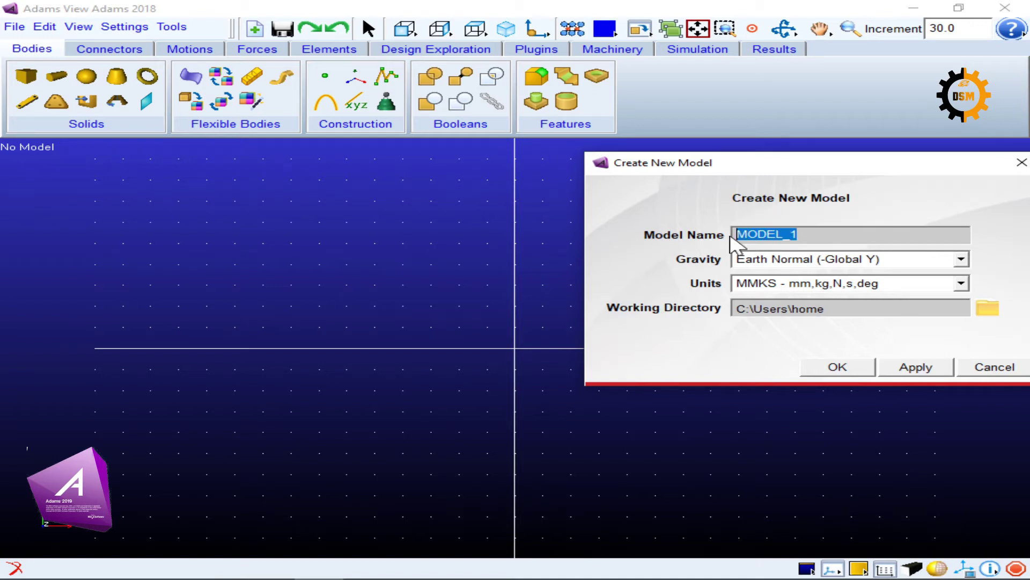
type("Contac")
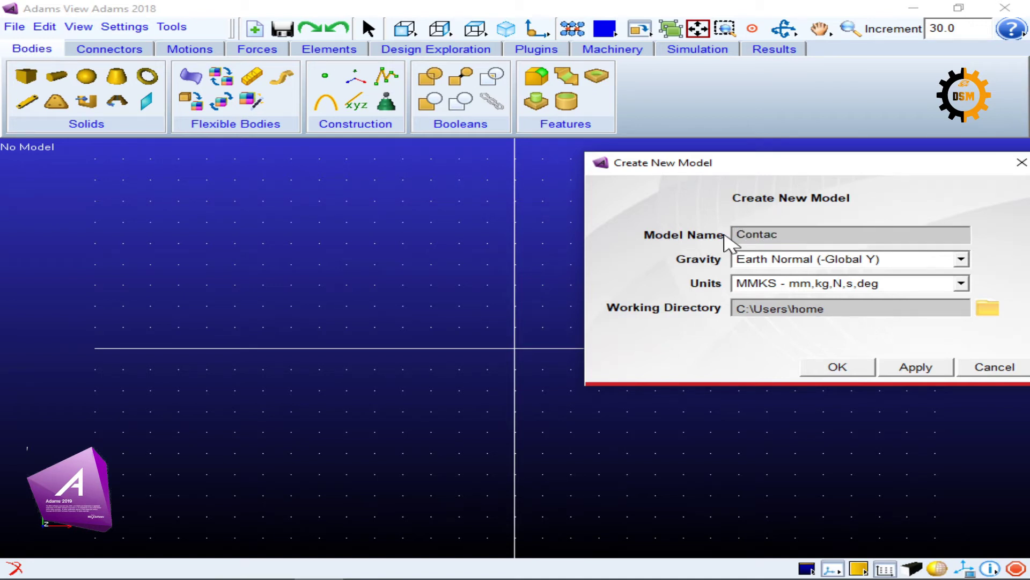
type("t_sphere")
left_click(844, 370)
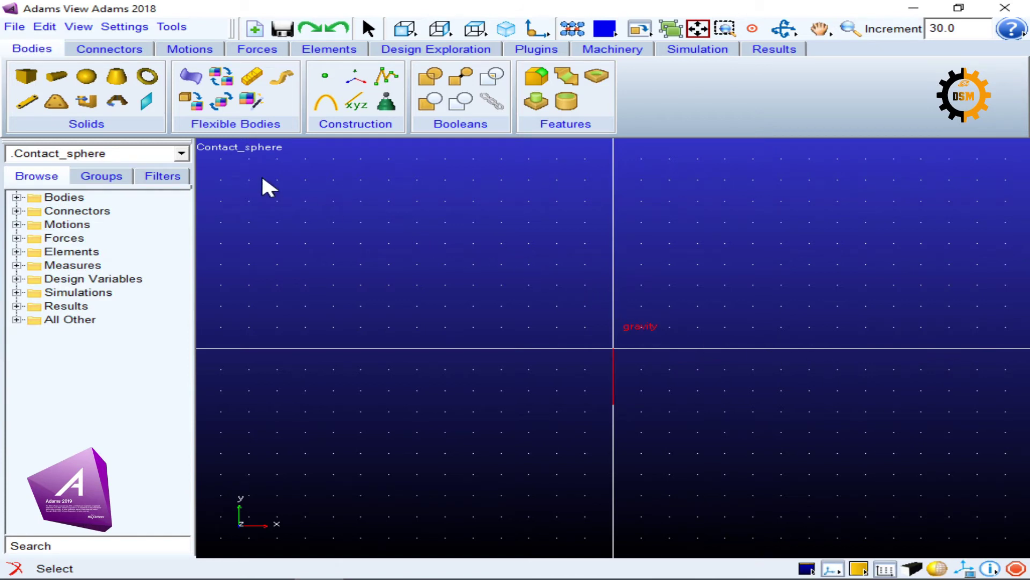
- Draw a box body below the origin and a sphere body above it
left_click(25, 77)
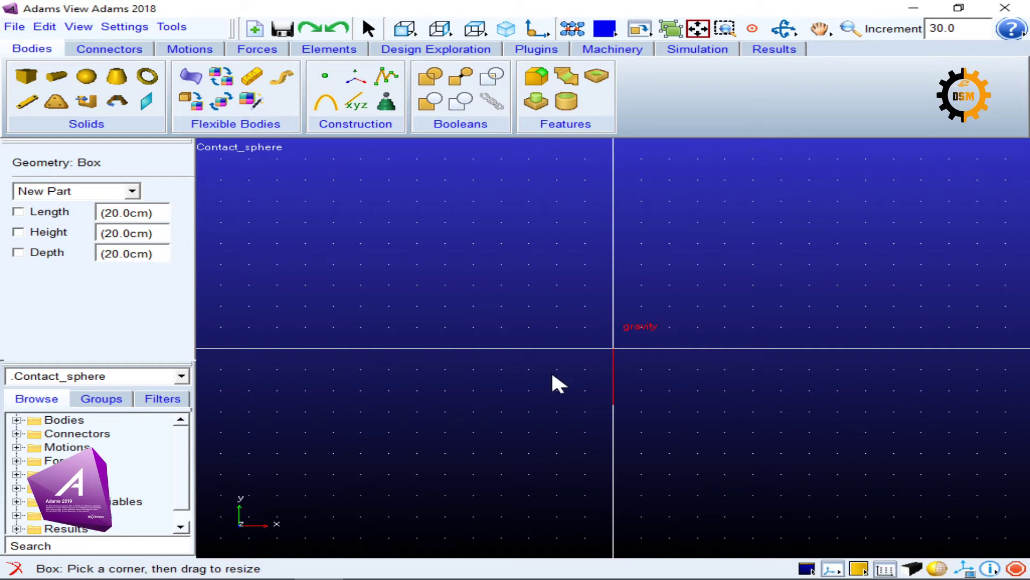
left_click_drag(526, 329, 733, 448)
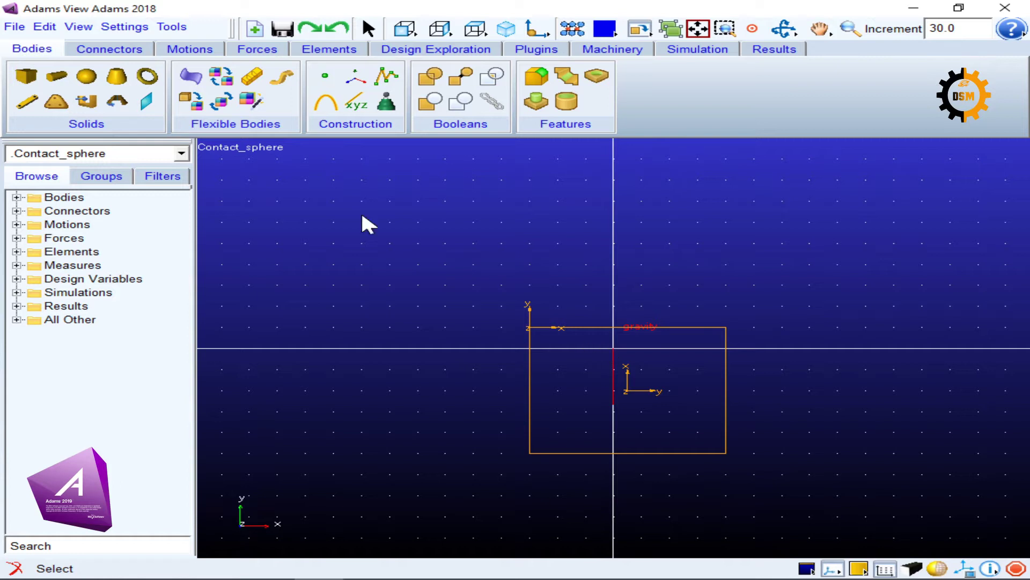
left_click(87, 76)
left_click_drag(613, 206, 637, 239)
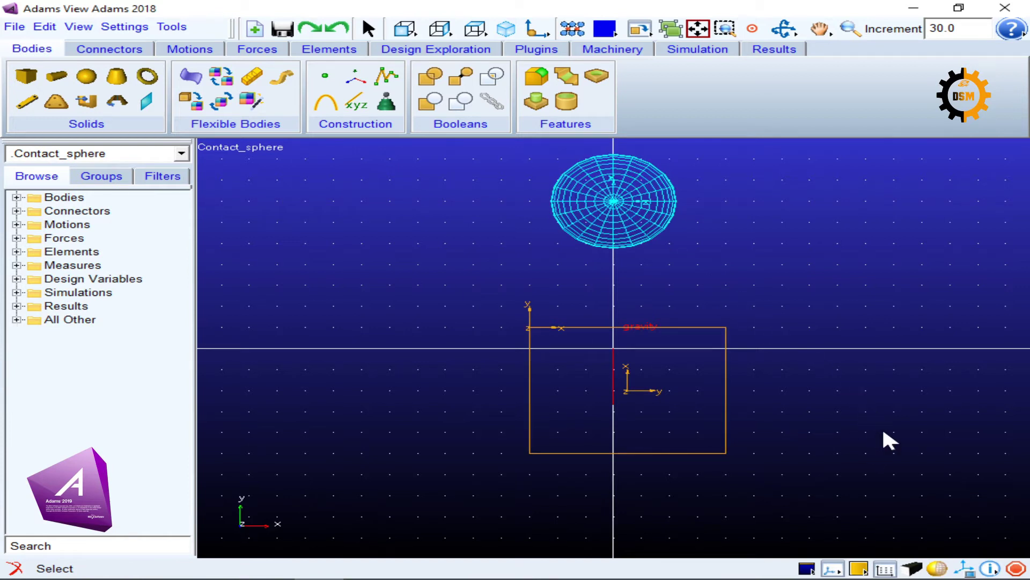
- Switch to shaded rendering and orbit the view to see the bodies in 3-D
left_click(937, 568)
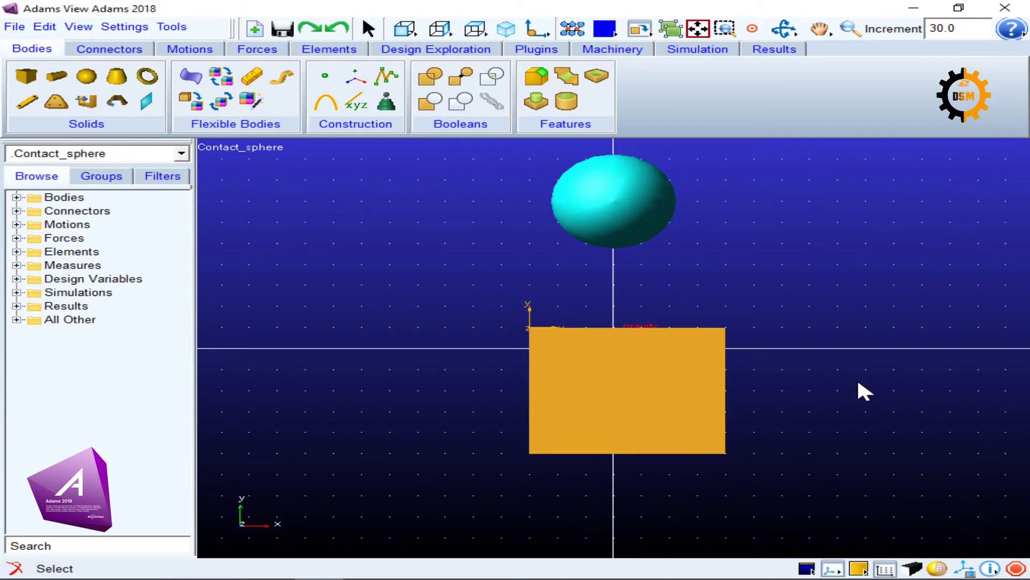
key("r")
left_click_drag(842, 320, 724, 325)
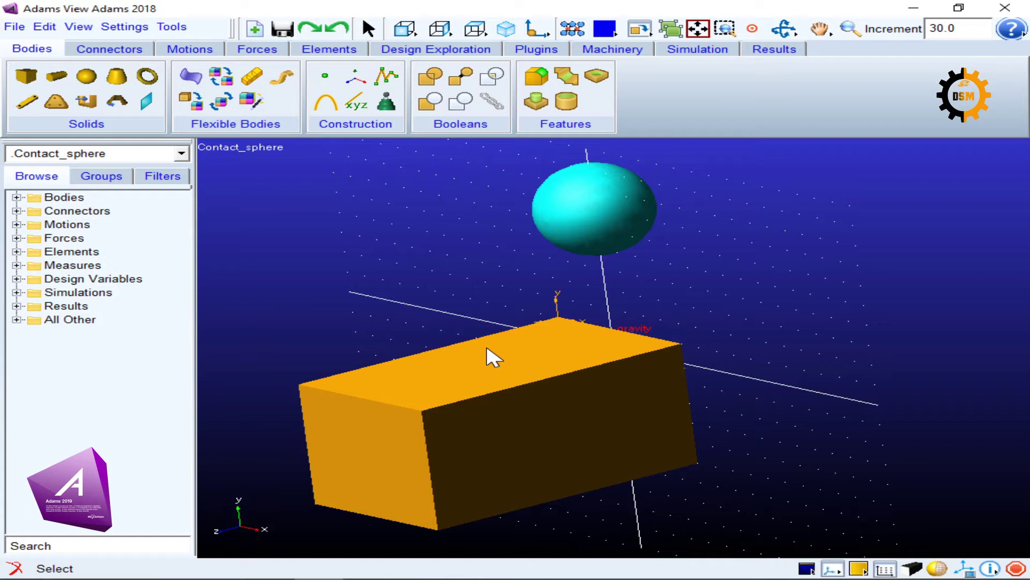
- Snap to a side view and bring up the Position Rotate/Translate panel
left_click(440, 30)
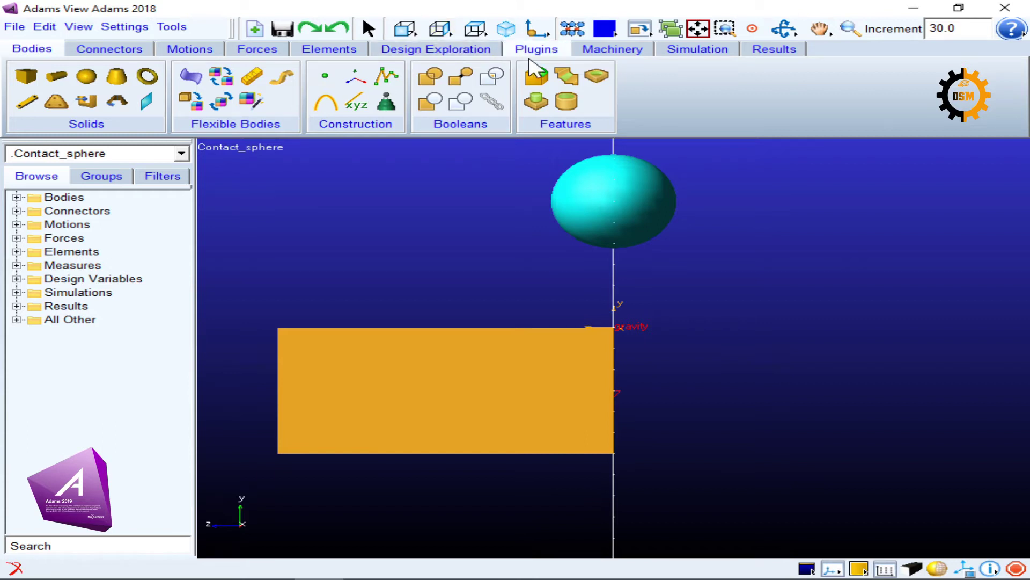
left_click(646, 32)
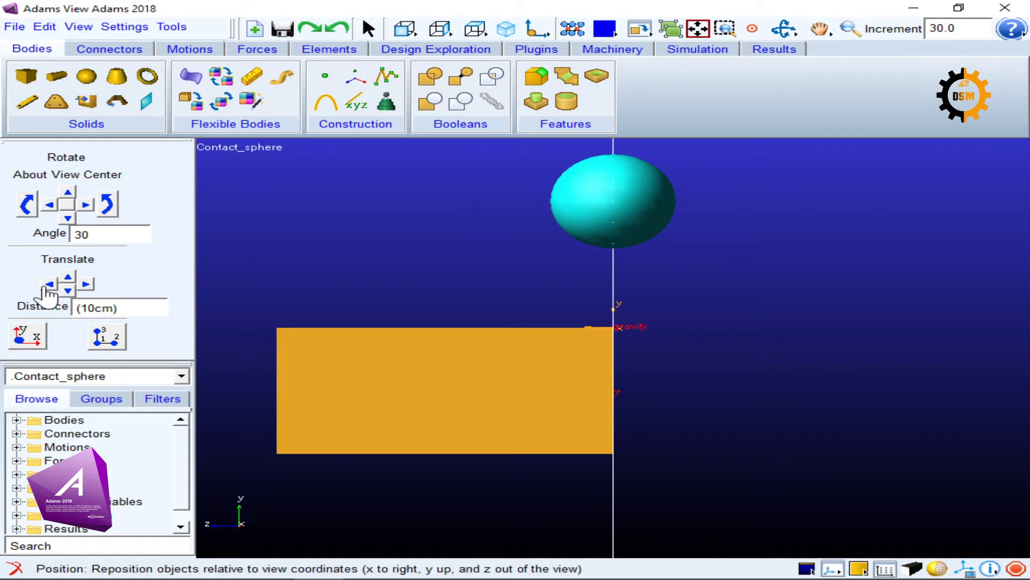
- Translate the sphere left three times by 10 cm so it sits centred above the box
left_click(616, 202)
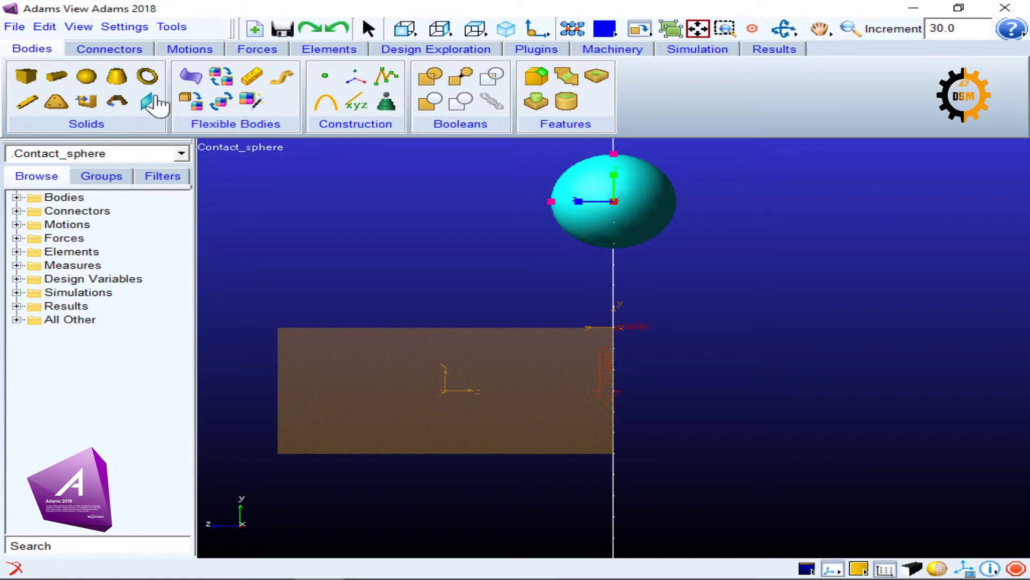
left_click(647, 37)
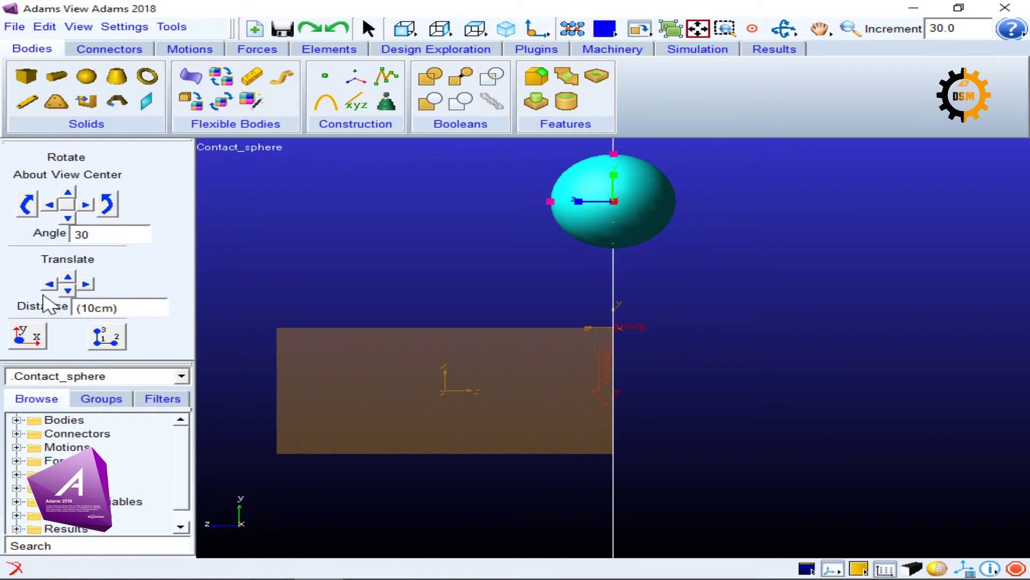
left_click(49, 284)
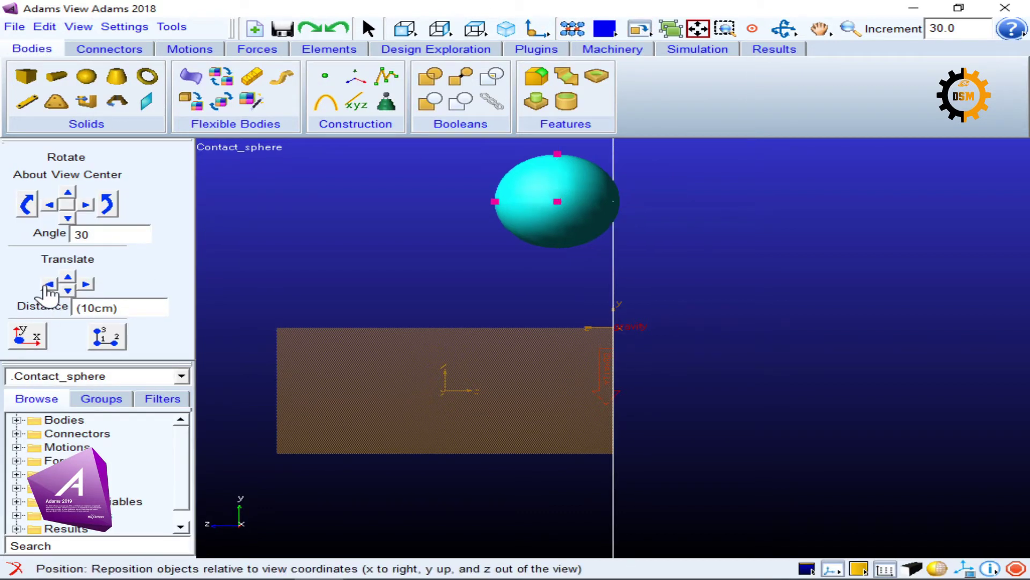
left_click(49, 283)
left_click(49, 284)
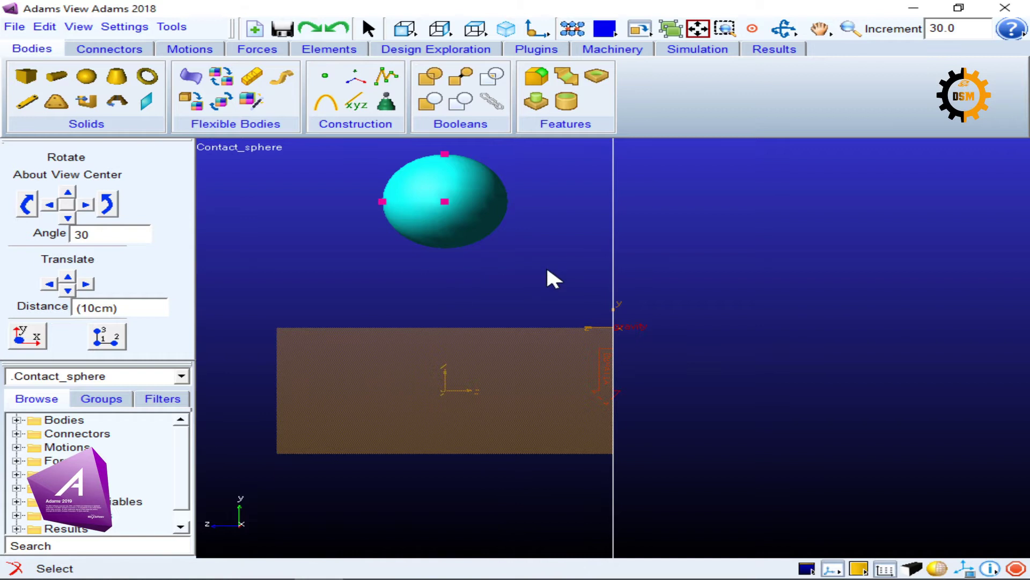
left_click(604, 263)
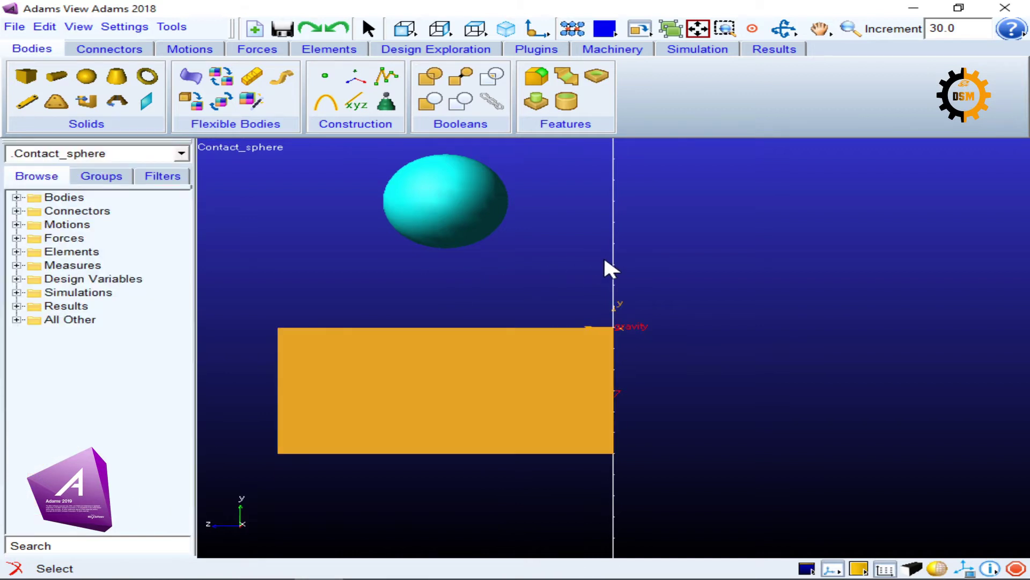
key("r")
left_click_drag(634, 260, 488, 280)
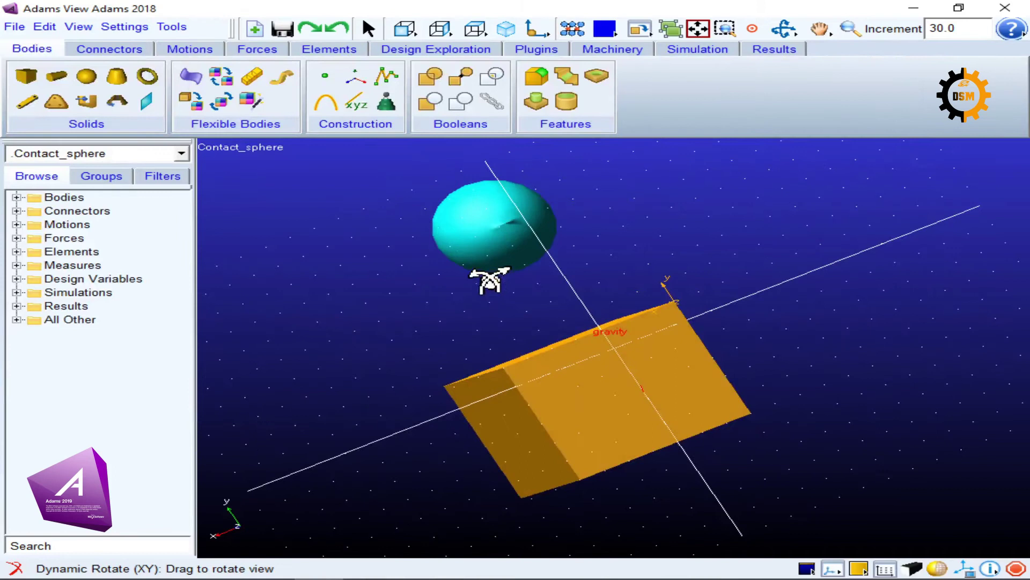
- Orbit the box and sphere into a 3-D perspective and show the Forces tools
left_click(473, 29)
left_click(439, 30)
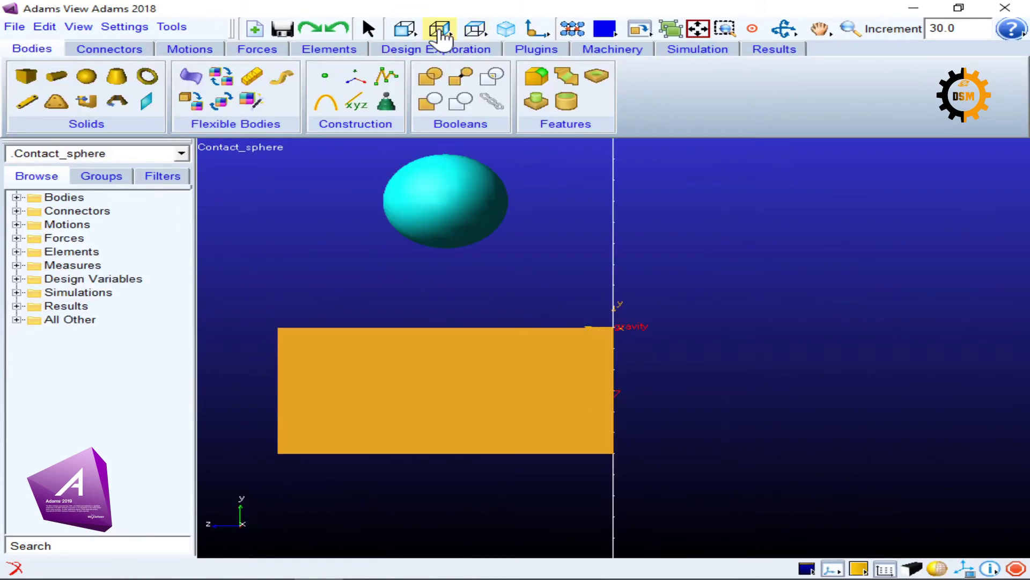
left_click(405, 32)
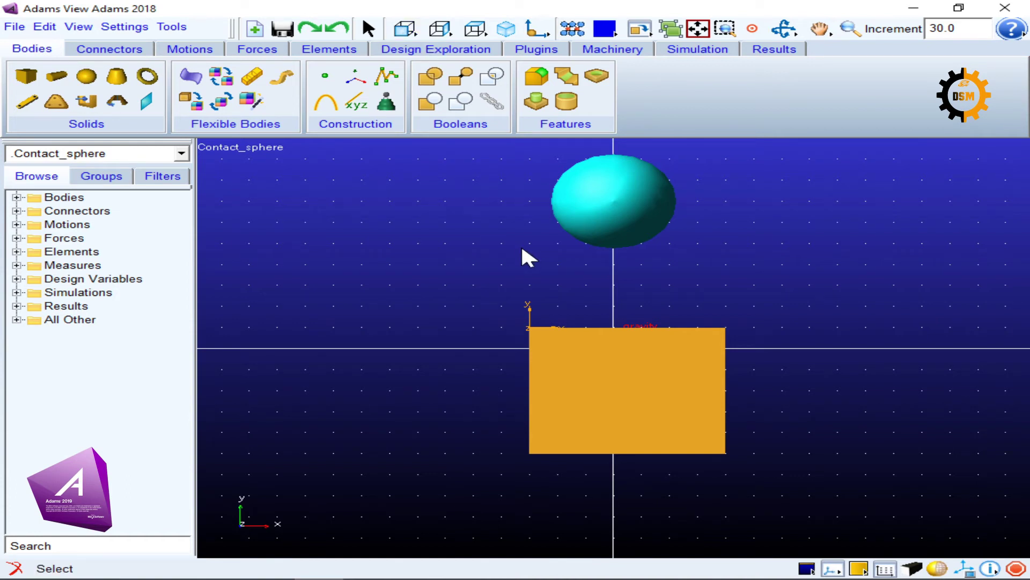
key("r")
left_click_drag(515, 241, 491, 264)
left_click(488, 267)
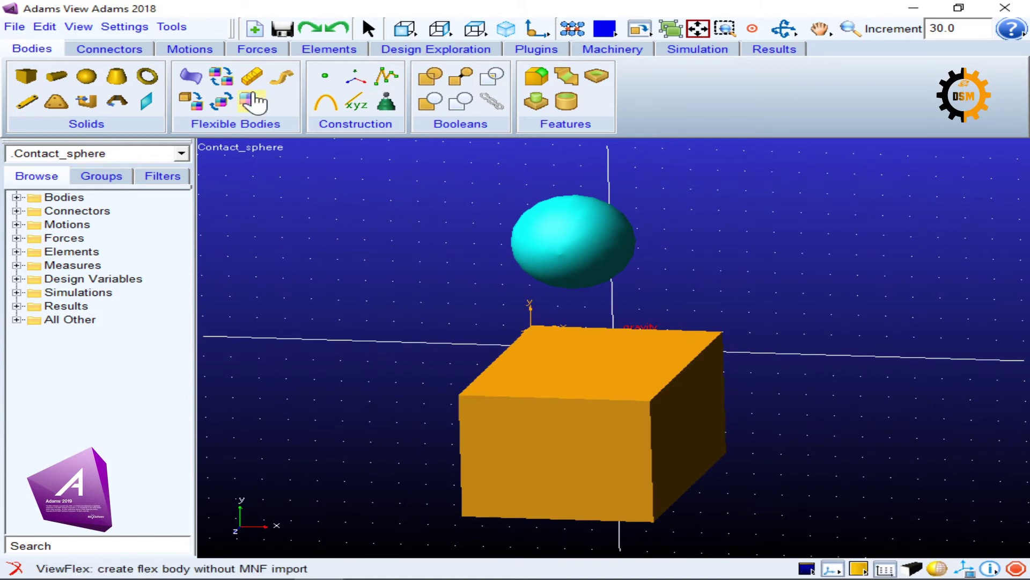
left_click(257, 49)
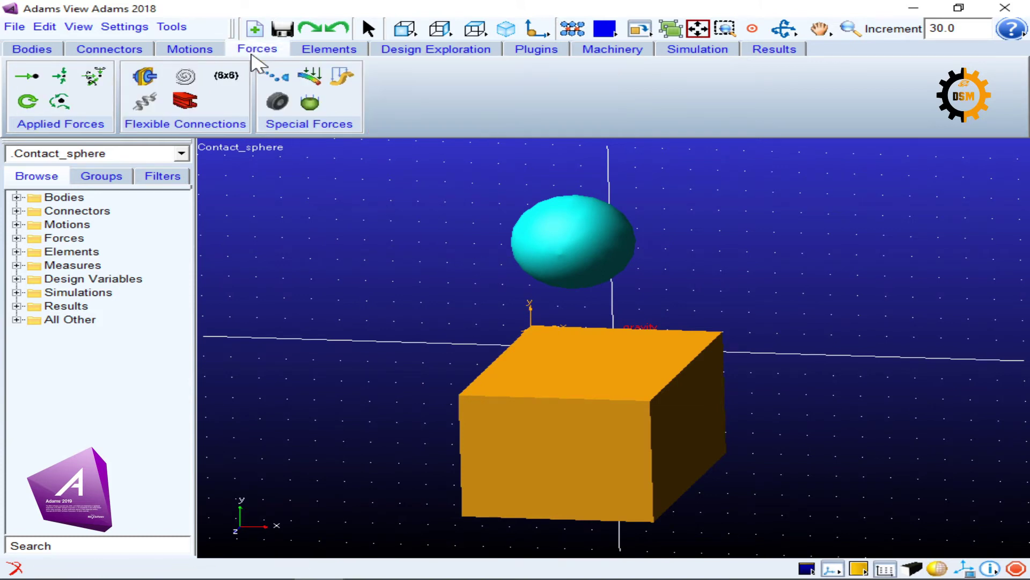
- Start a contact named CONTACT_1 with Contact Type set to Solid to Solid
left_click(279, 81)
left_click_drag(324, 200, 241, 104)
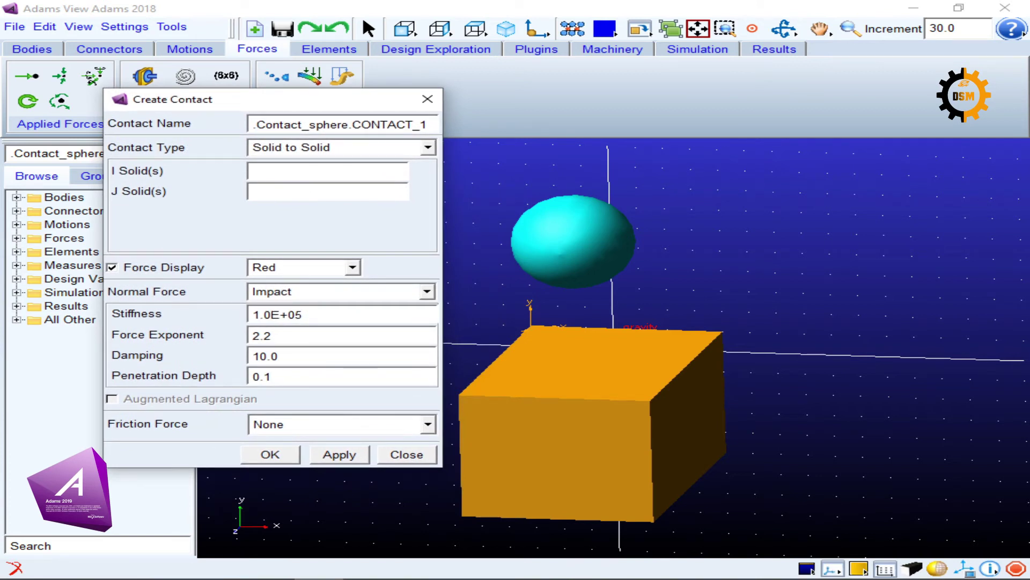
left_click_drag(253, 124, 428, 125)
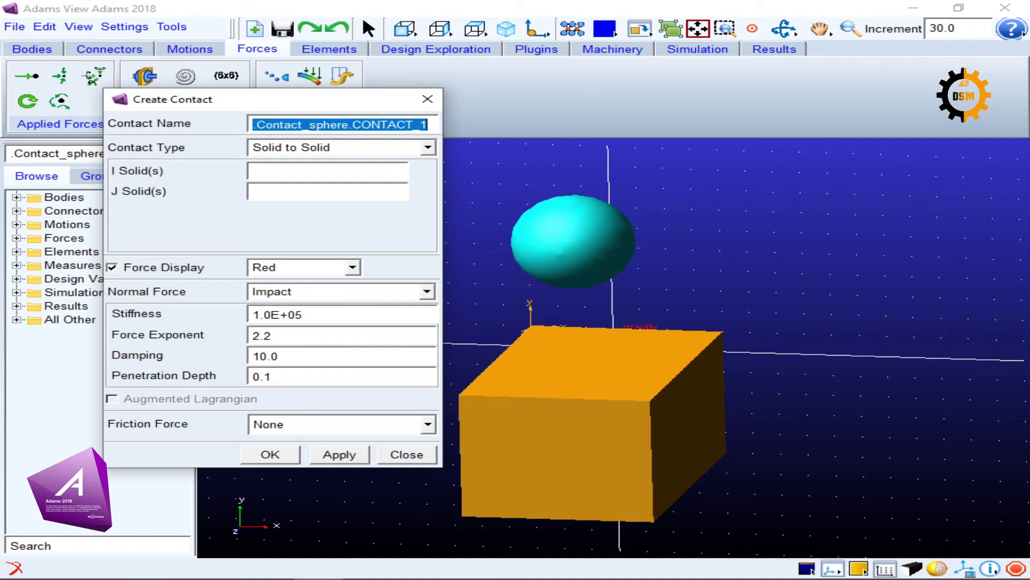
left_click(374, 151)
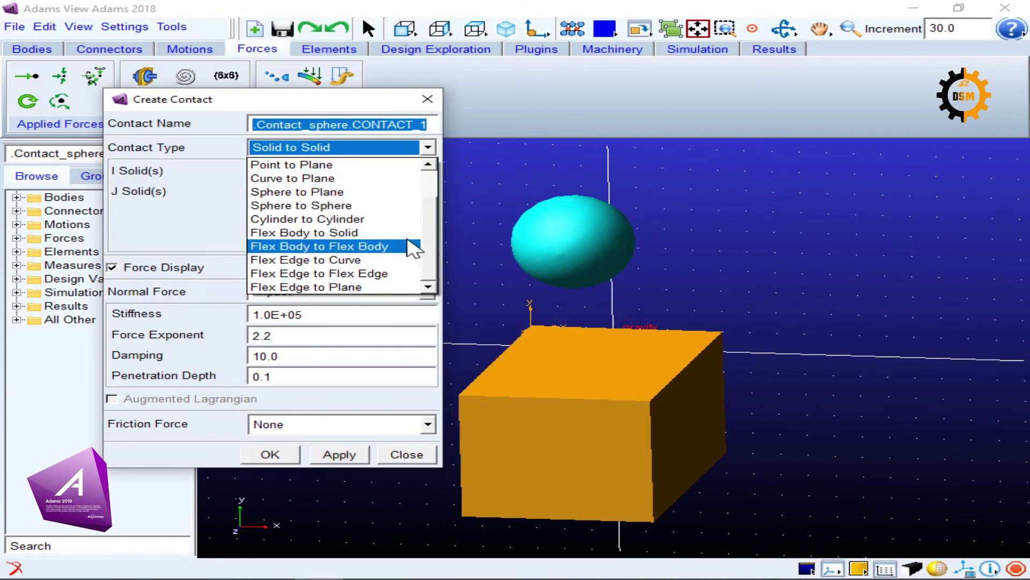
scroll(424, 225, "up", 1)
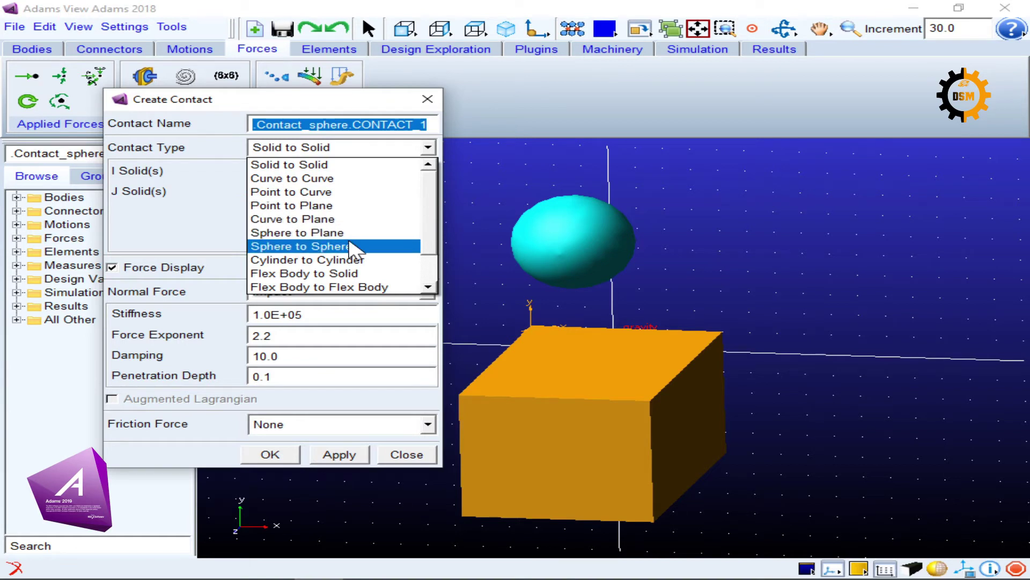
left_click(339, 164)
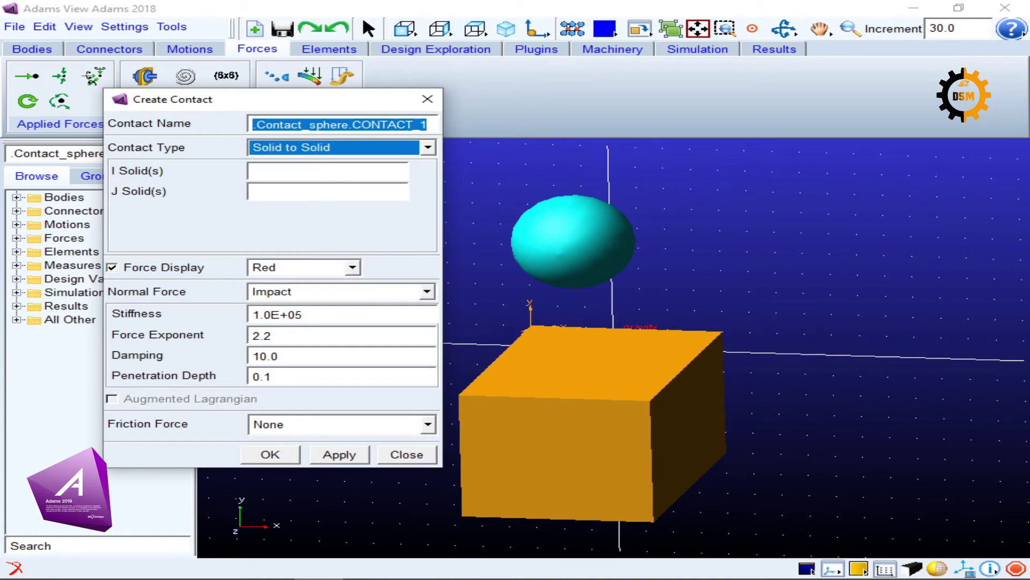
key("Tab")
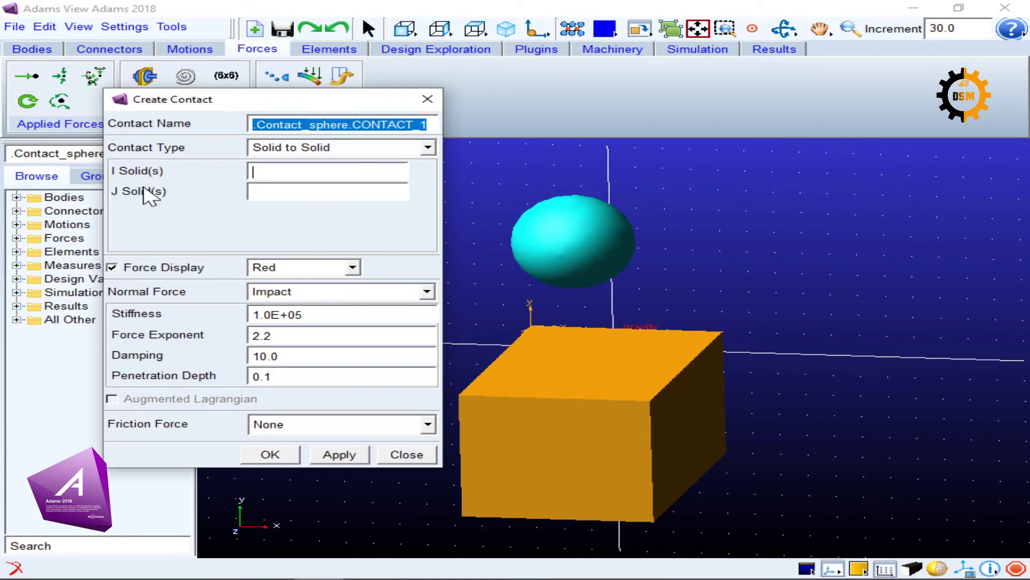
right_click(289, 173)
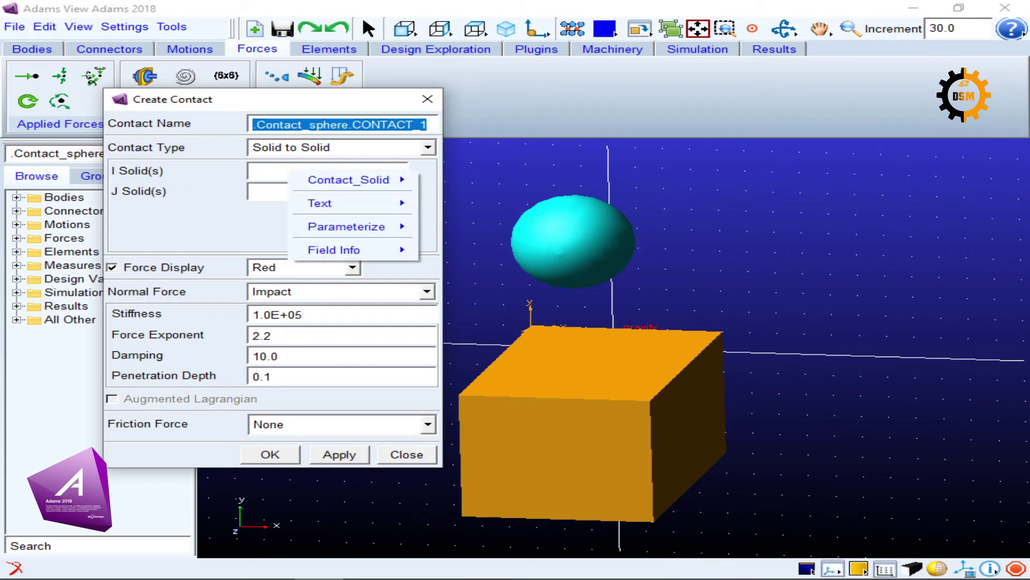
- Pick the sphere ELLIPSOID_2 as the contact's I solid
mouse_move(329, 182)
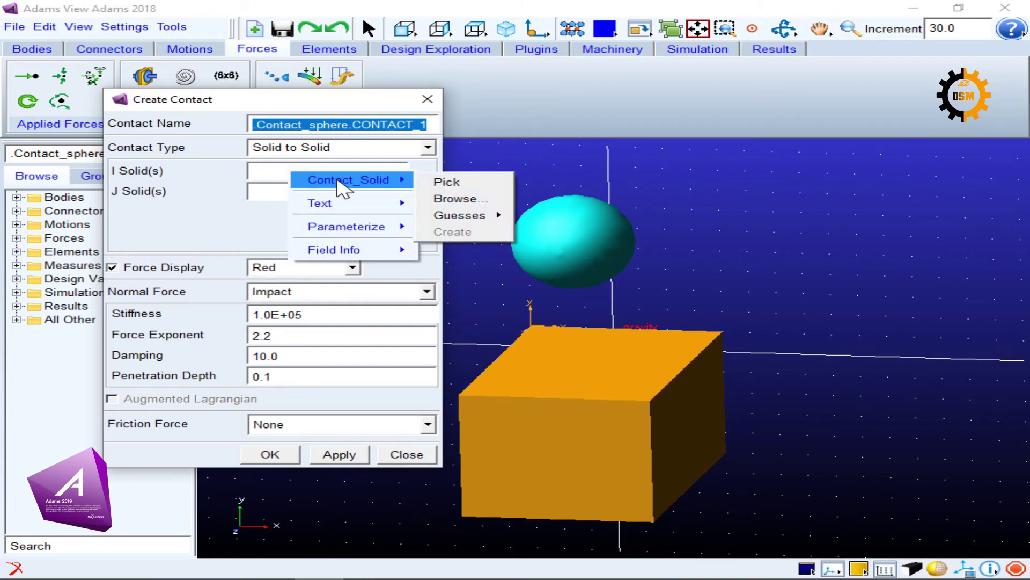
left_click(465, 181)
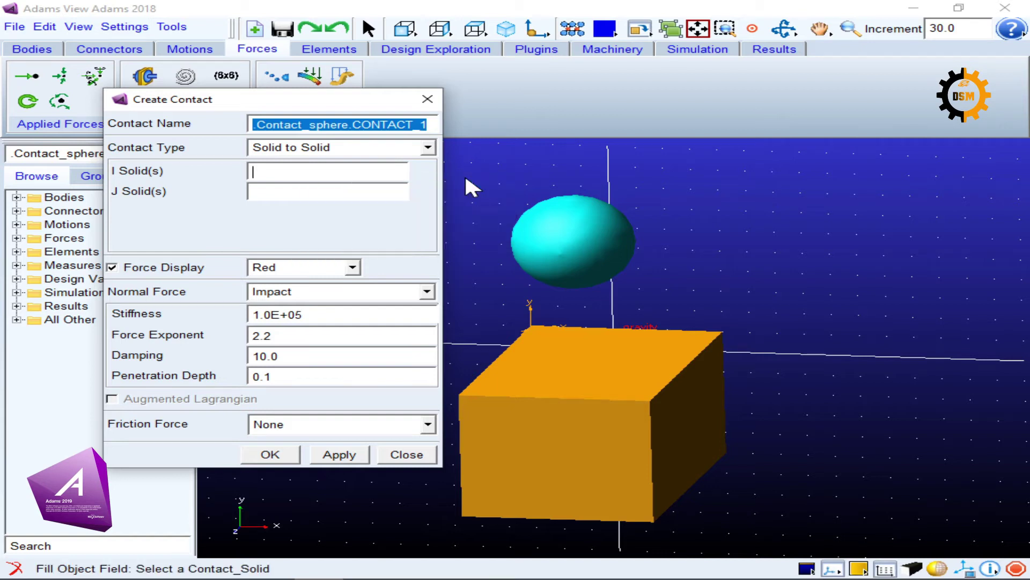
left_click(572, 250)
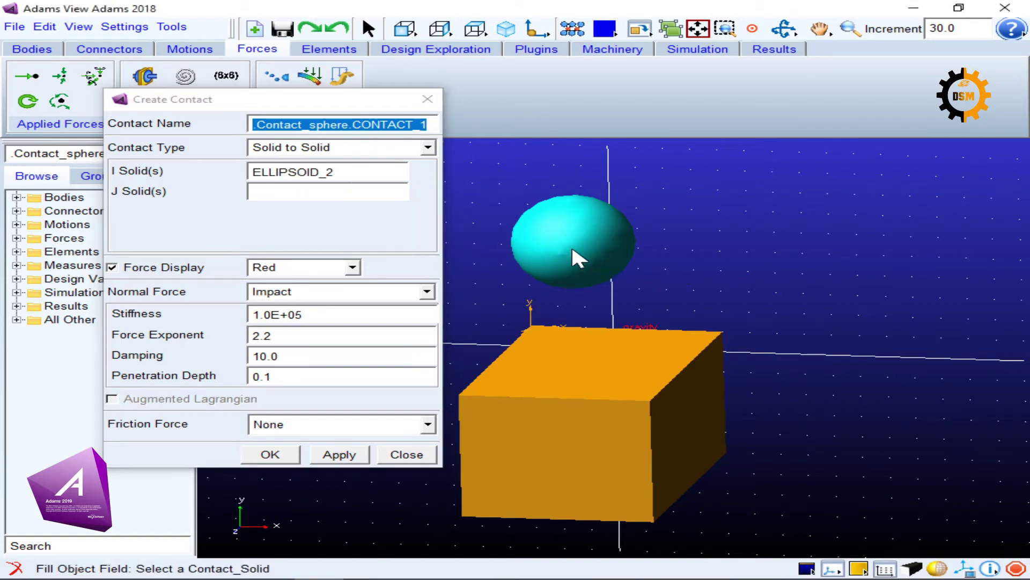
- Pick the box BOX_1 as the contact's J solid
left_click(273, 193)
right_click(272, 195)
mouse_move(302, 212)
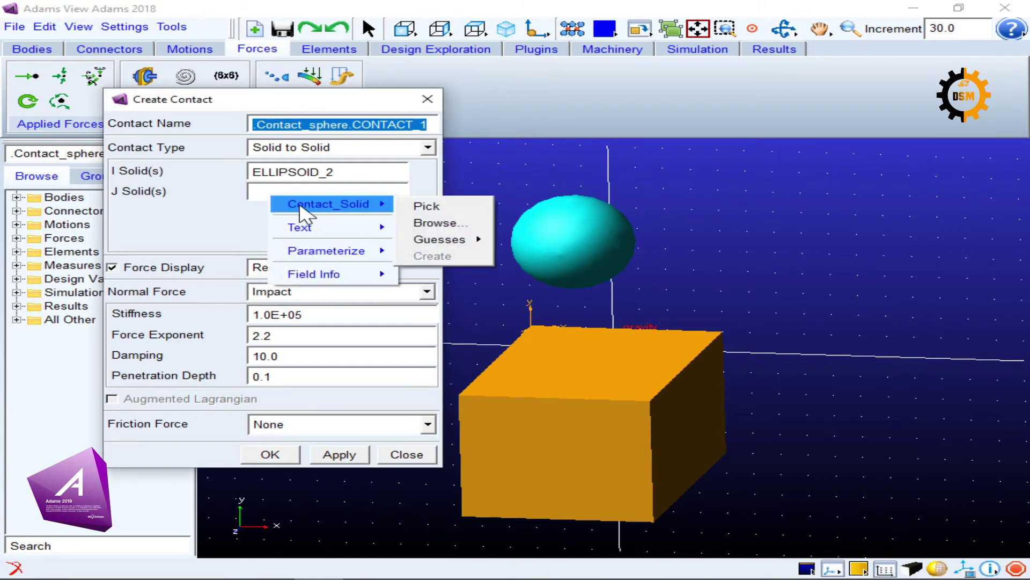
left_click(439, 208)
left_click(584, 435)
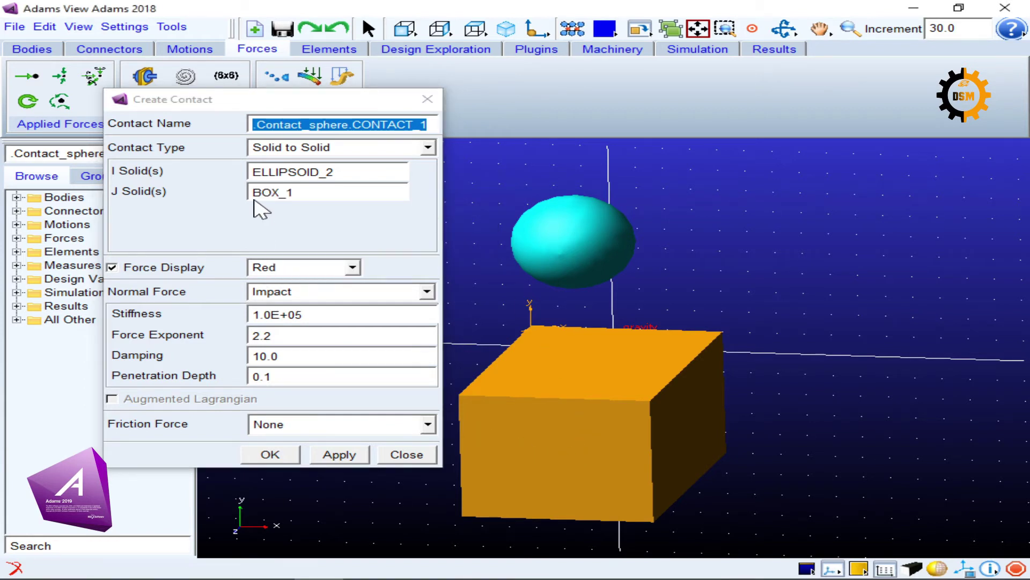
left_click_drag(267, 100, 320, 38)
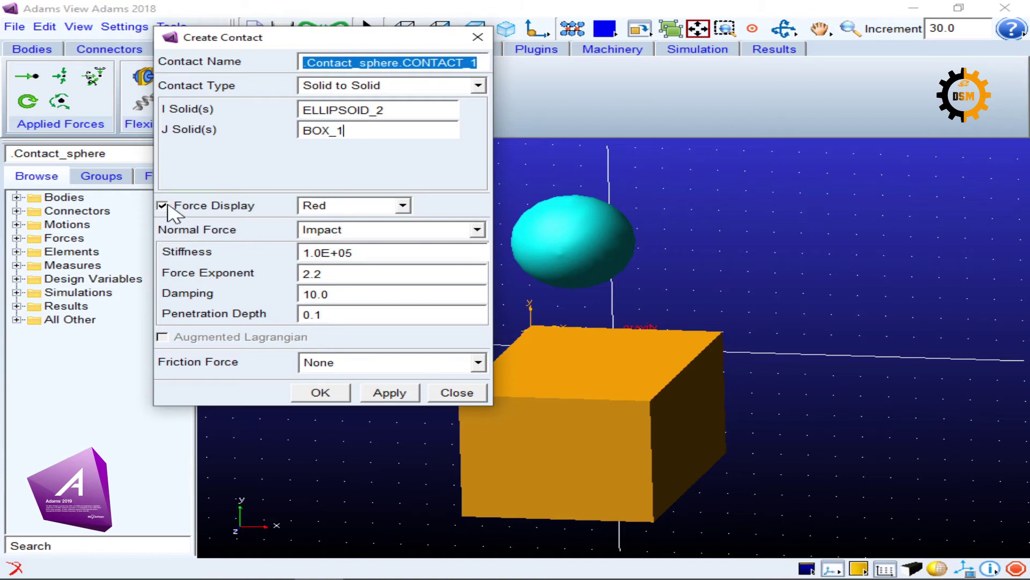
left_click(345, 208)
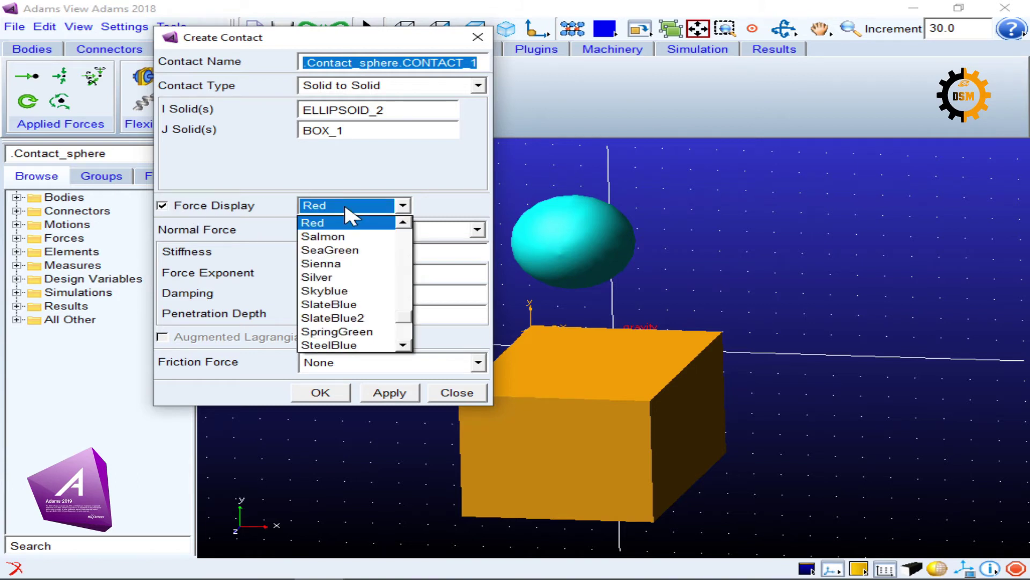
left_click(350, 218)
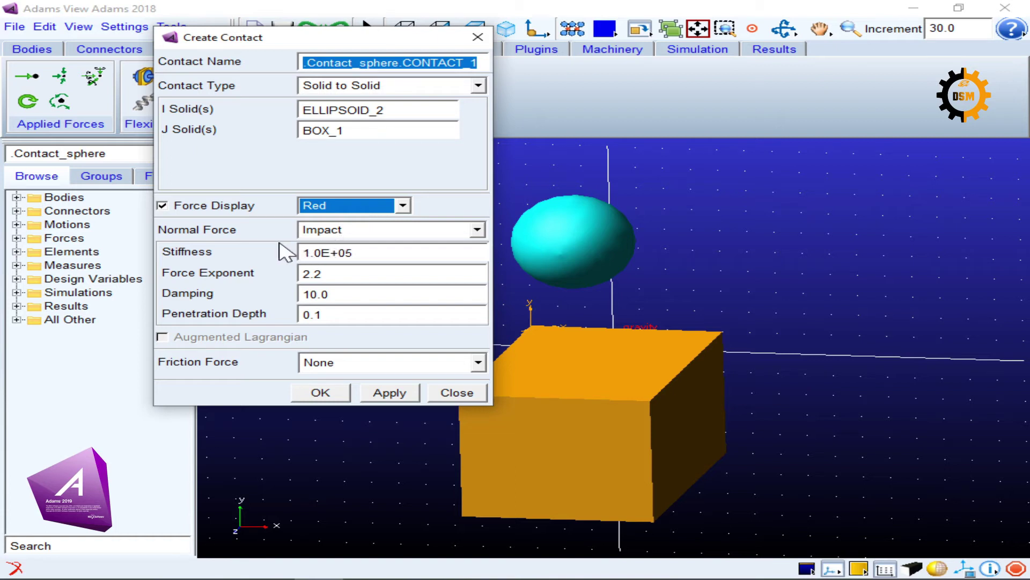
left_click(353, 231)
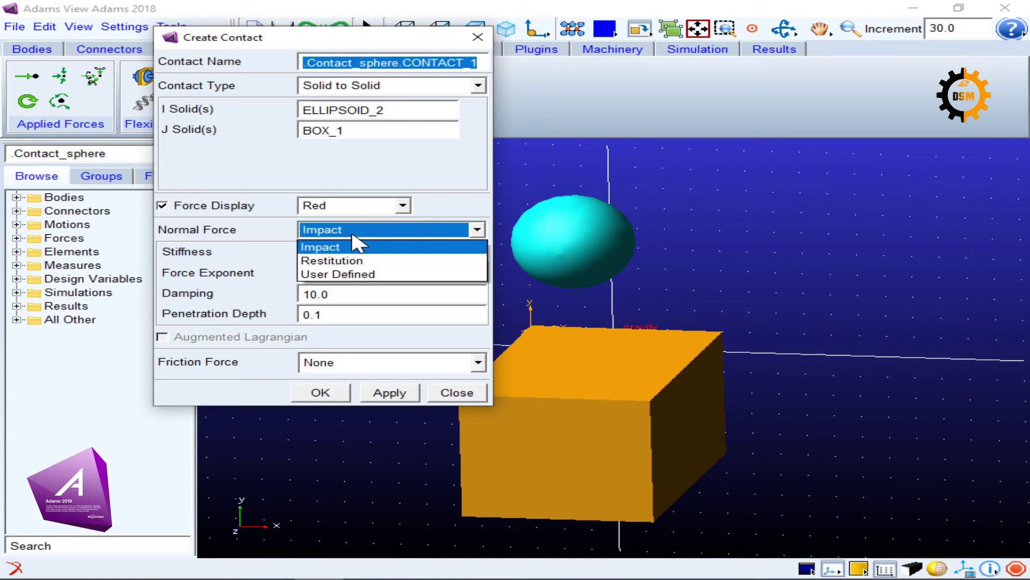
left_click(337, 262)
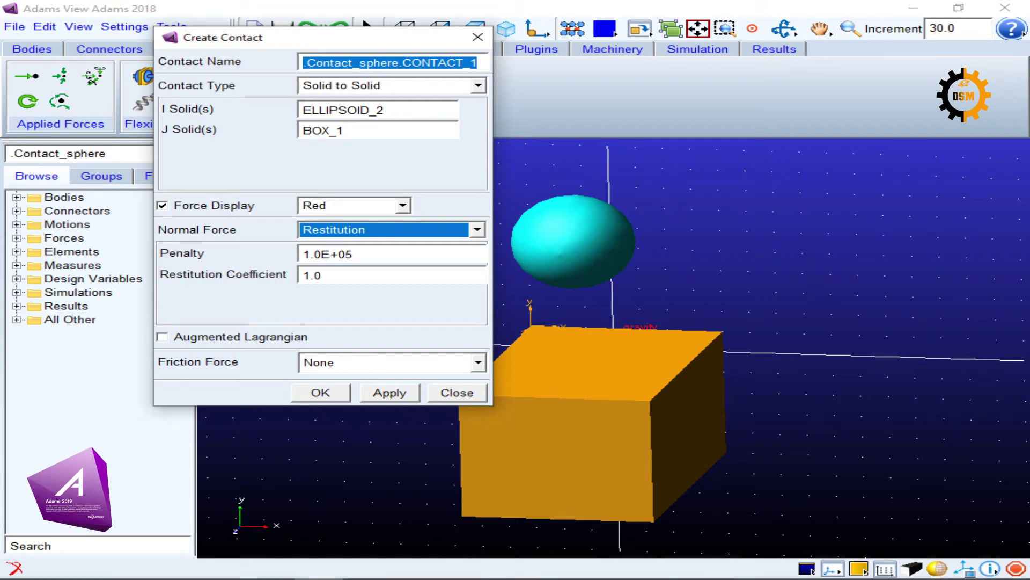
left_click(350, 230)
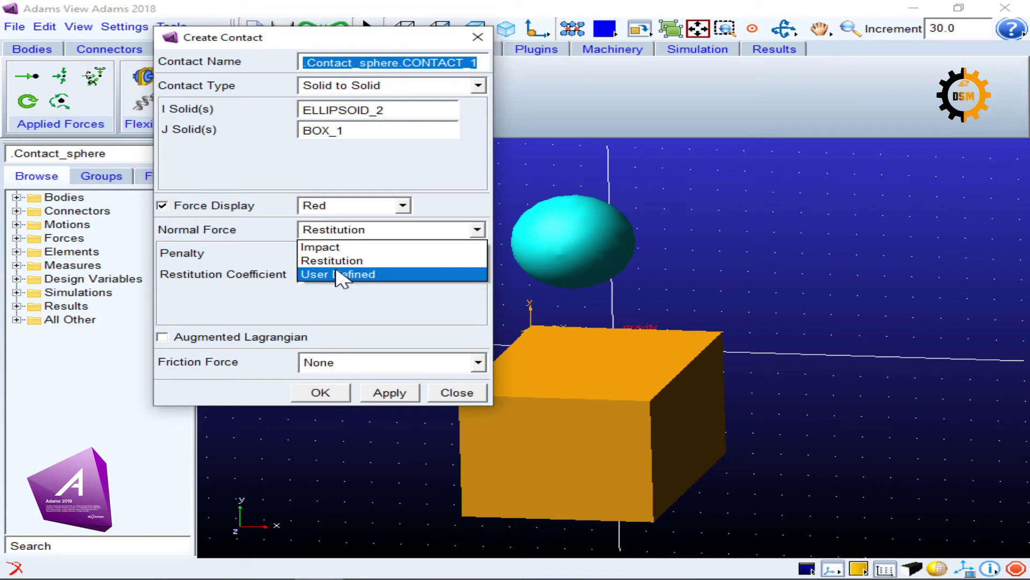
left_click(322, 247)
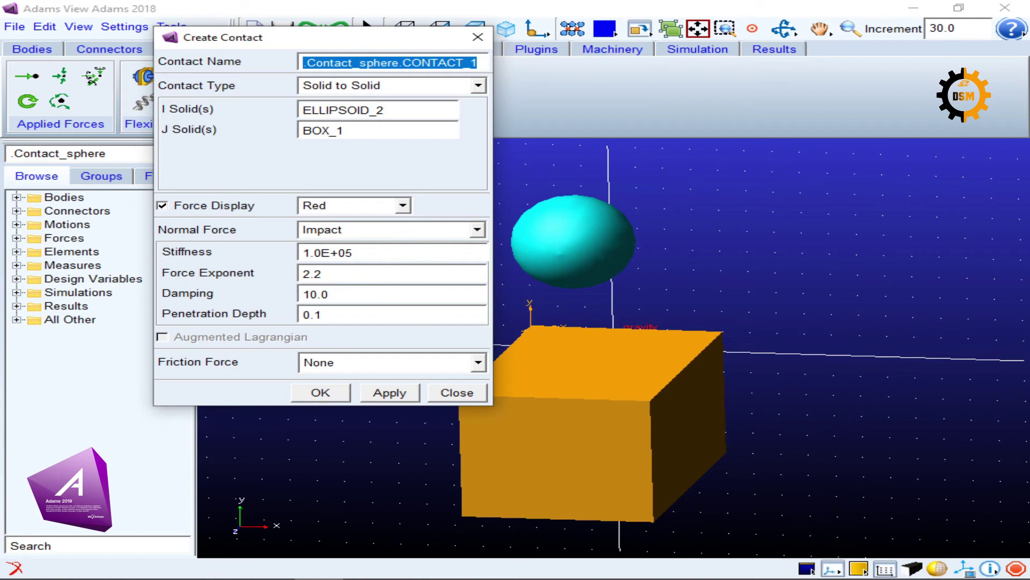
left_click(352, 253)
double_click(338, 253)
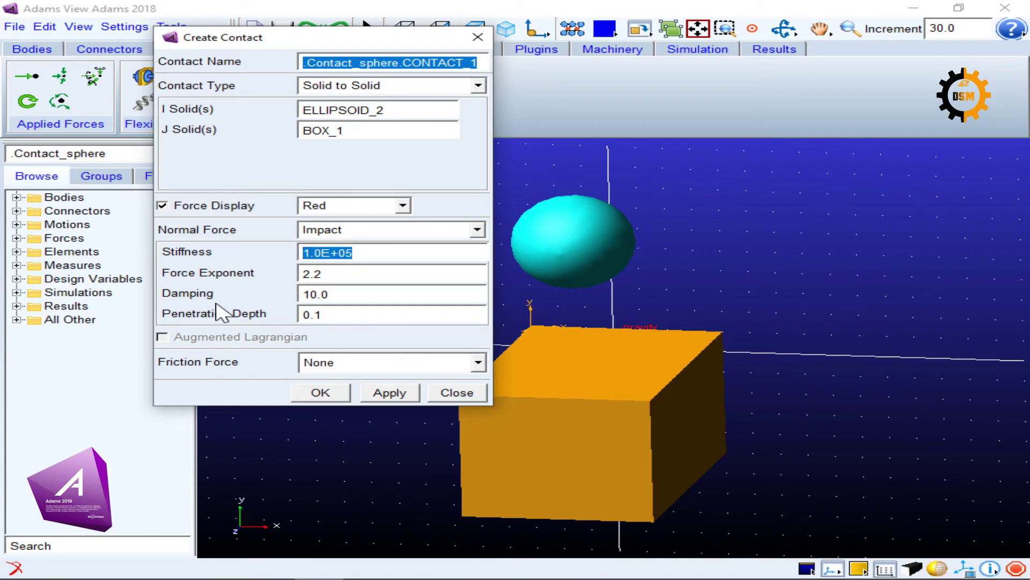
double_click(314, 274)
type("2.2")
left_click_drag(322, 273, 303, 274)
left_click_drag(330, 294, 298, 295)
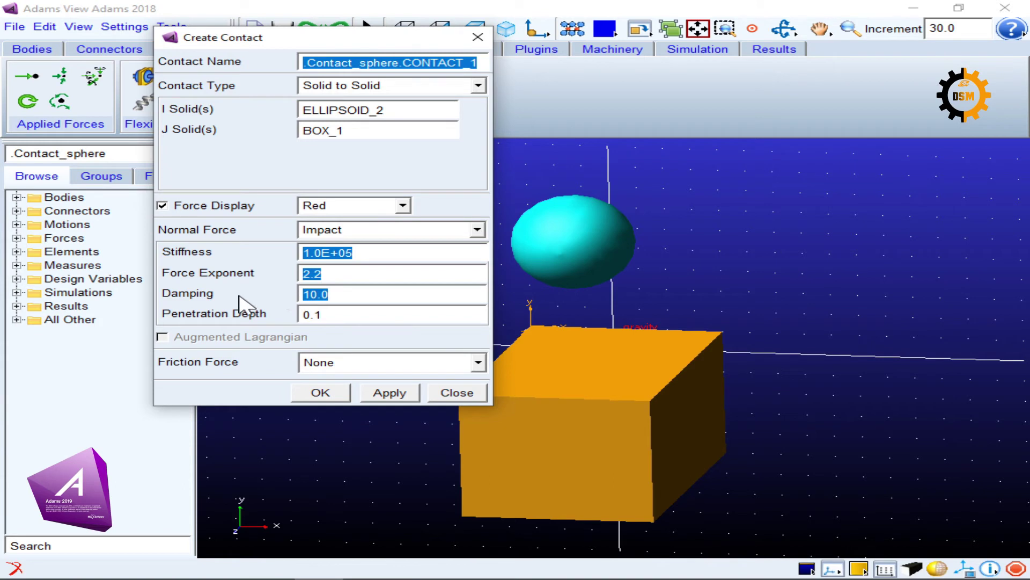
left_click(310, 294)
left_click(311, 274)
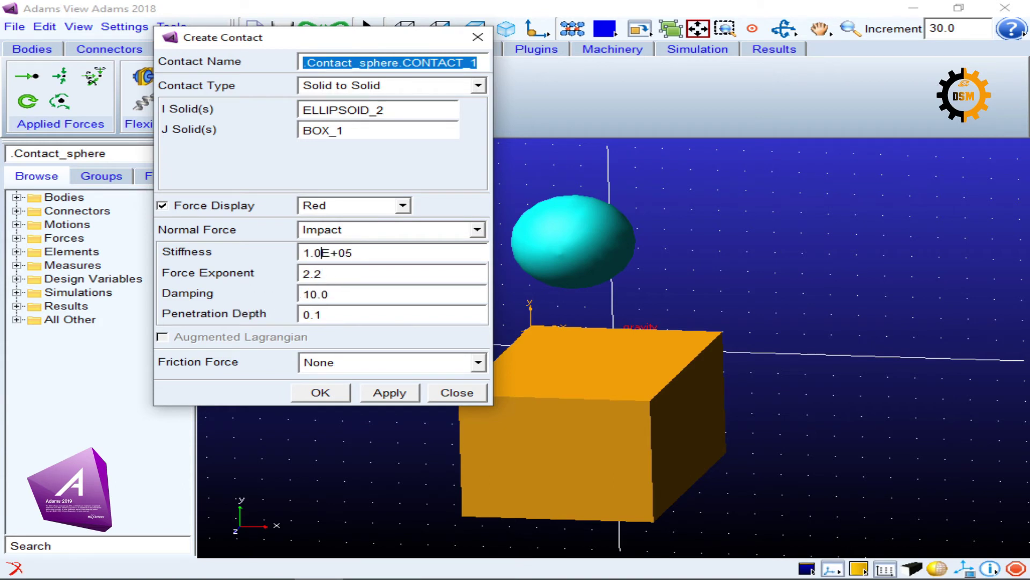
left_click(311, 294)
left_click(322, 315)
double_click(311, 315)
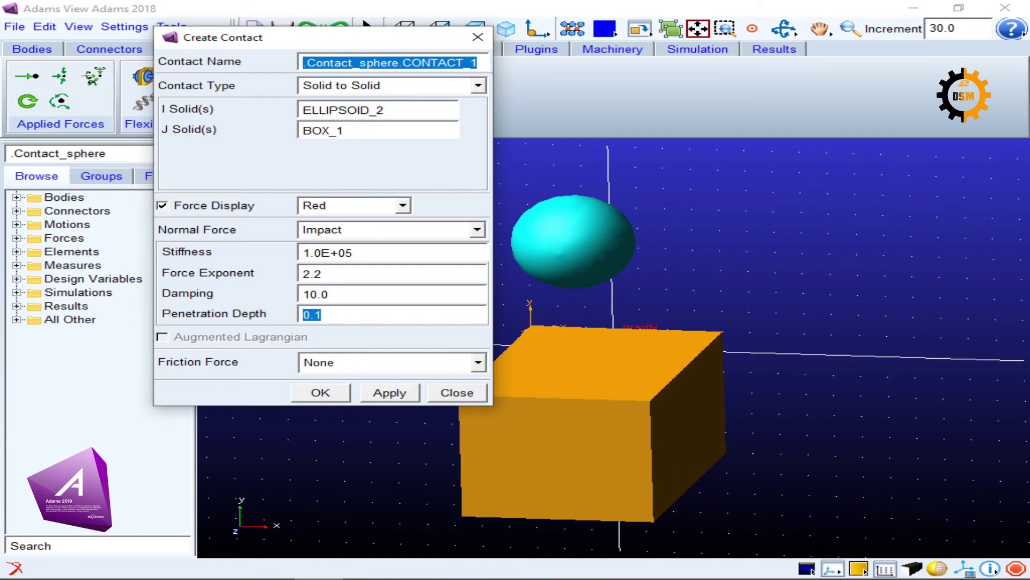
double_click(303, 253)
left_click(321, 315)
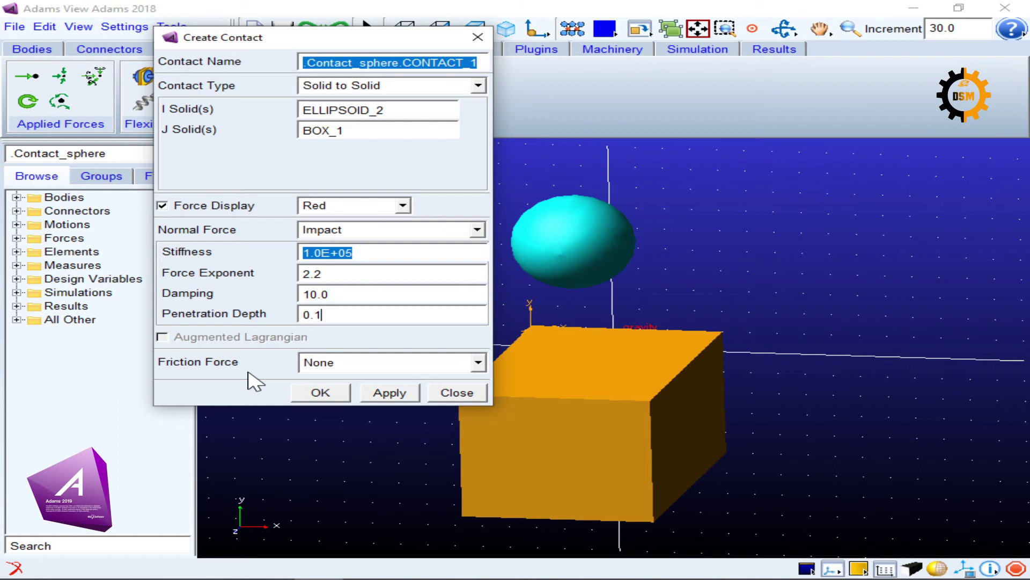
left_click(342, 365)
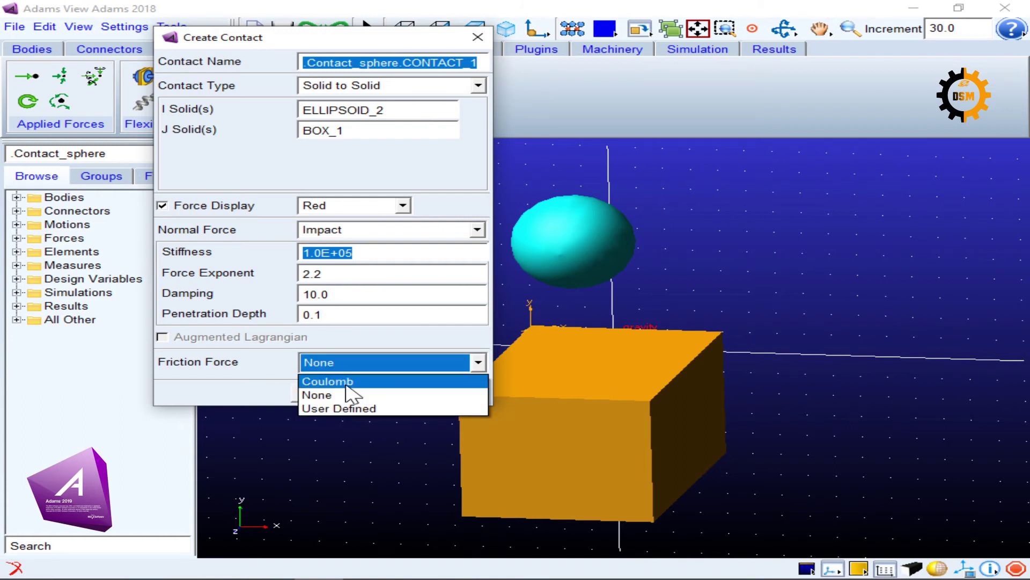
left_click(347, 381)
left_click(347, 367)
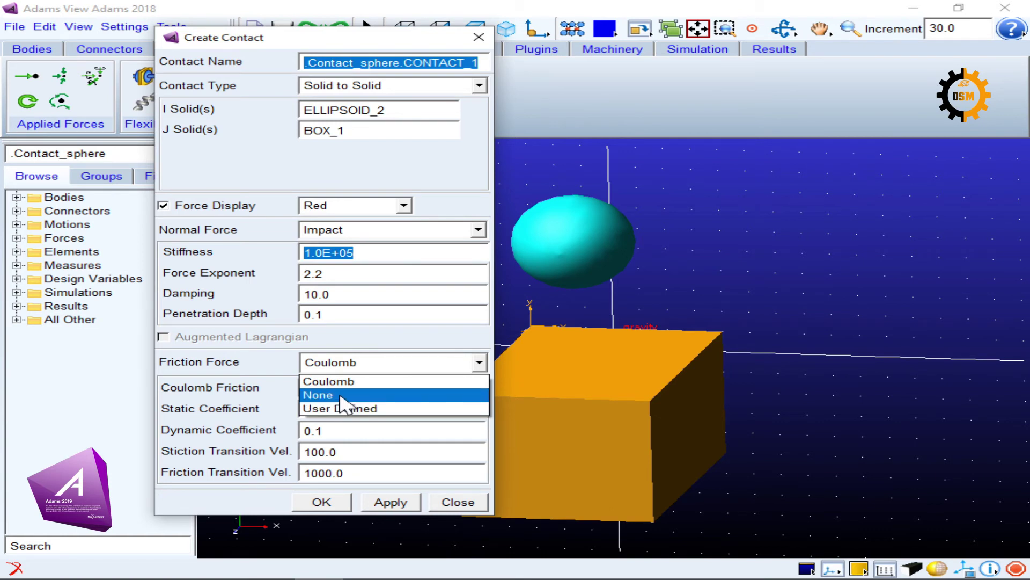
left_click(341, 399)
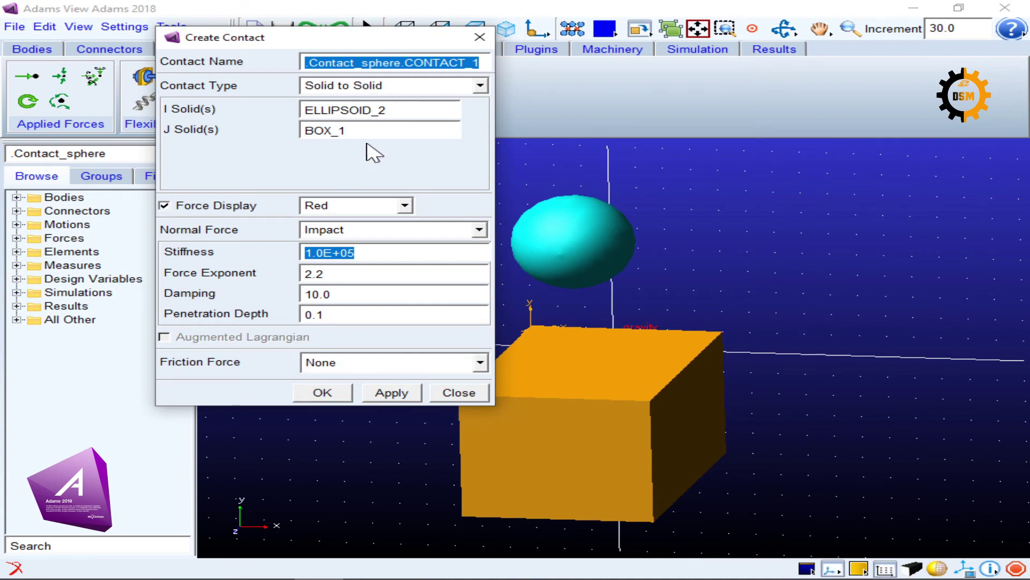
- Create CONTACT_1, then fix the box to ground with a fixed joint at its bottom
left_click(323, 393)
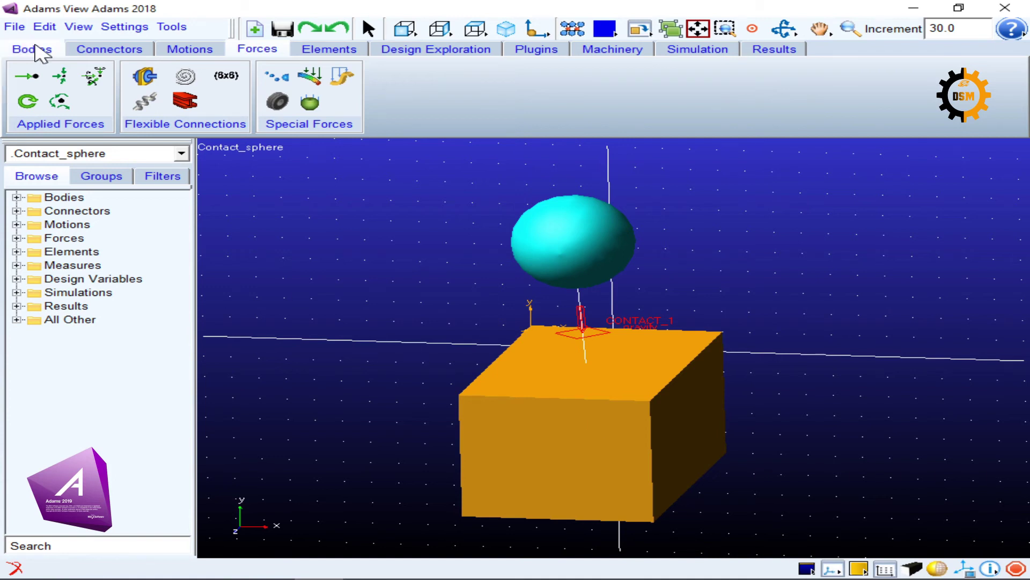
left_click(86, 49)
left_click(24, 78)
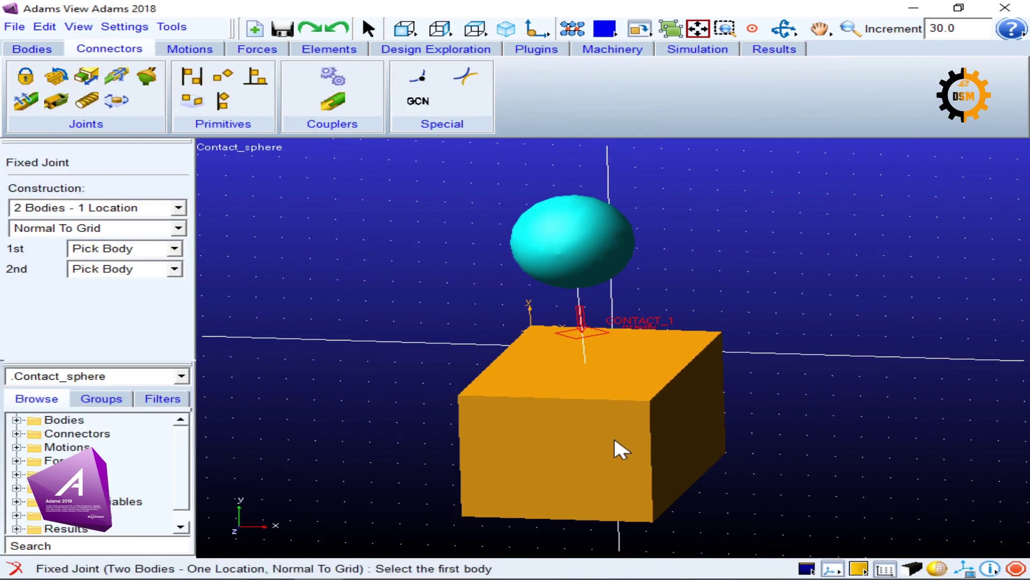
left_click(260, 310)
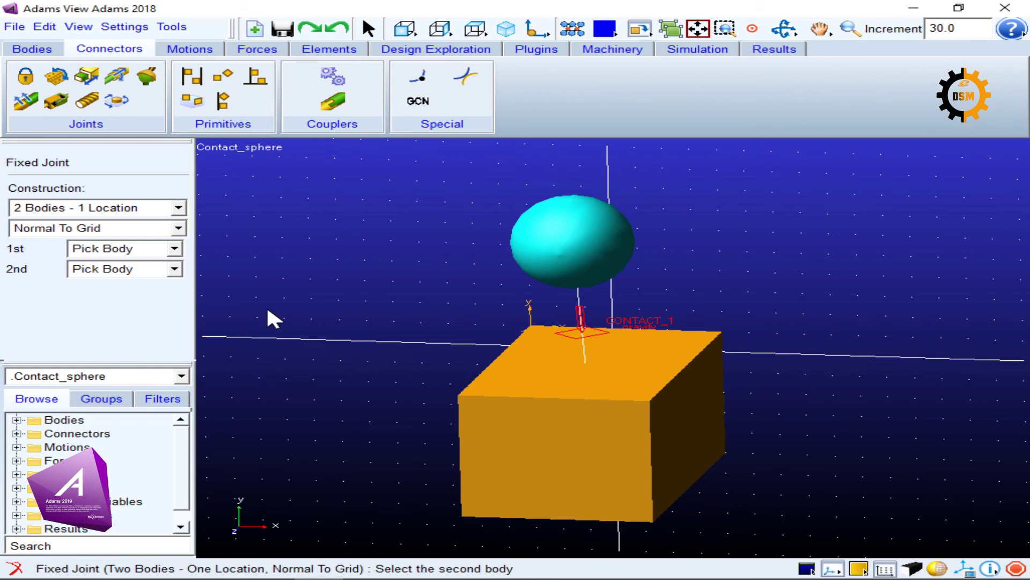
left_click(605, 457)
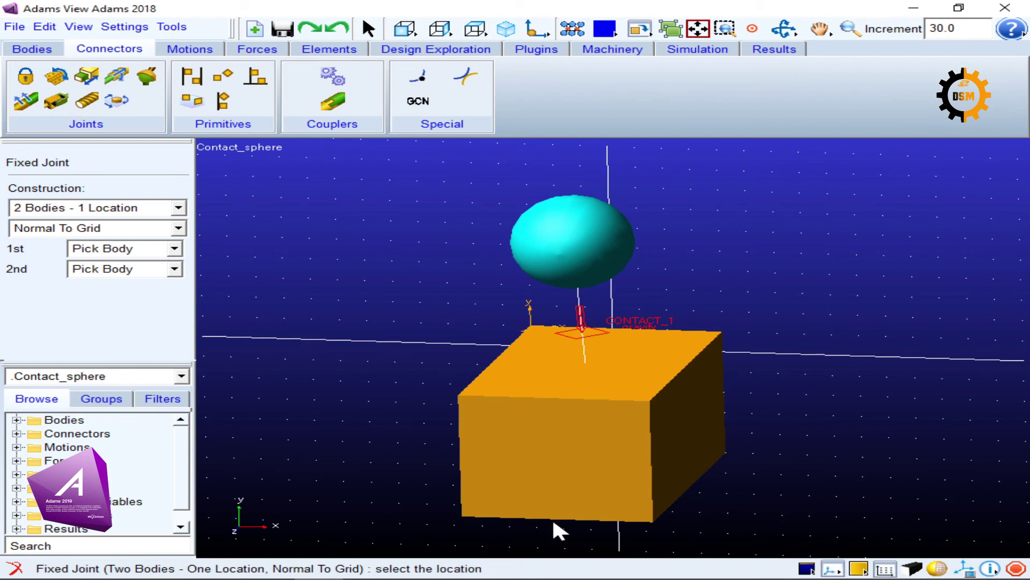
left_click(558, 507)
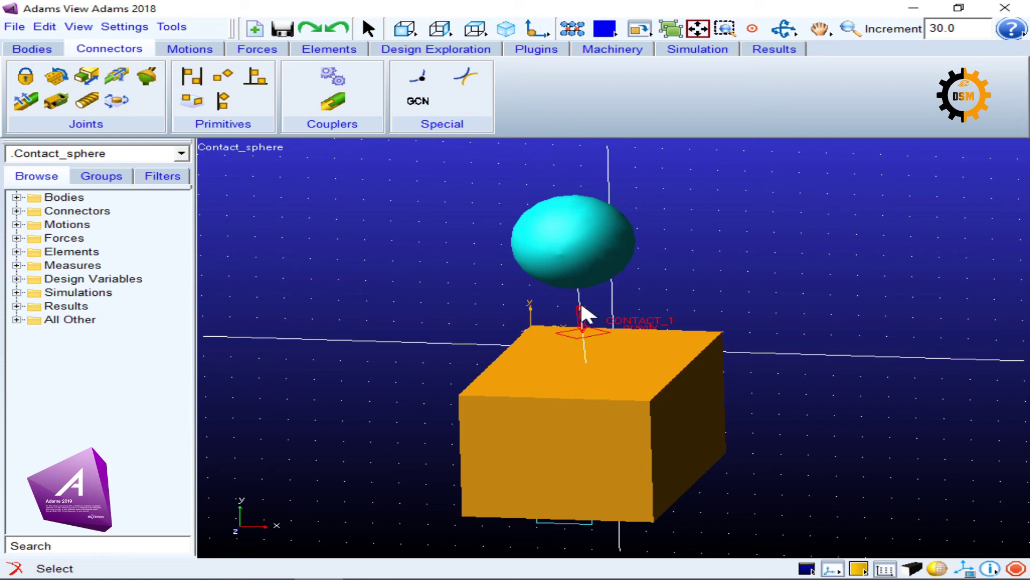
- Run a 5.0 s, 50-step interactive simulation and zoom out to watch the sphere drop
left_click(705, 53)
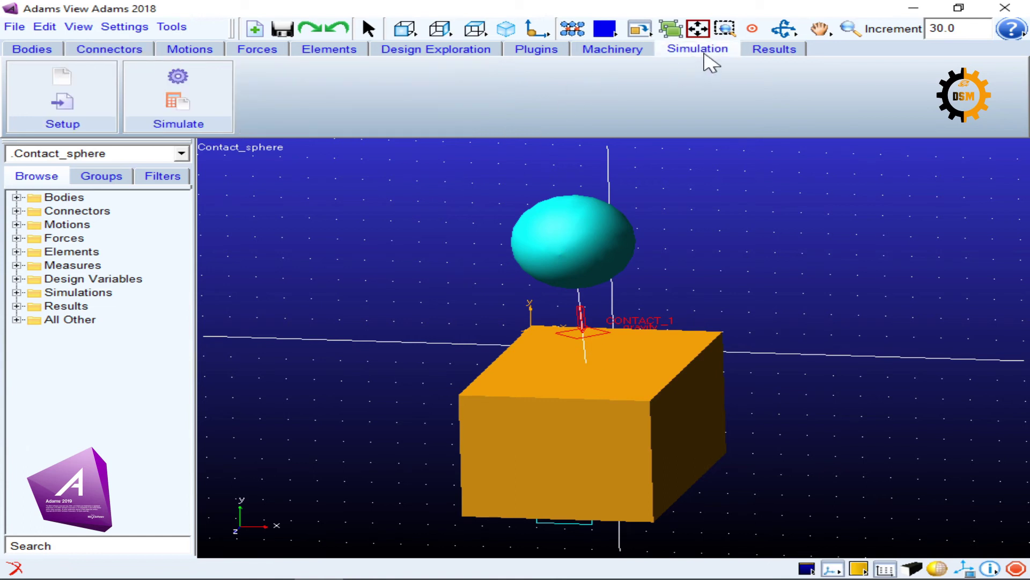
left_click(179, 80)
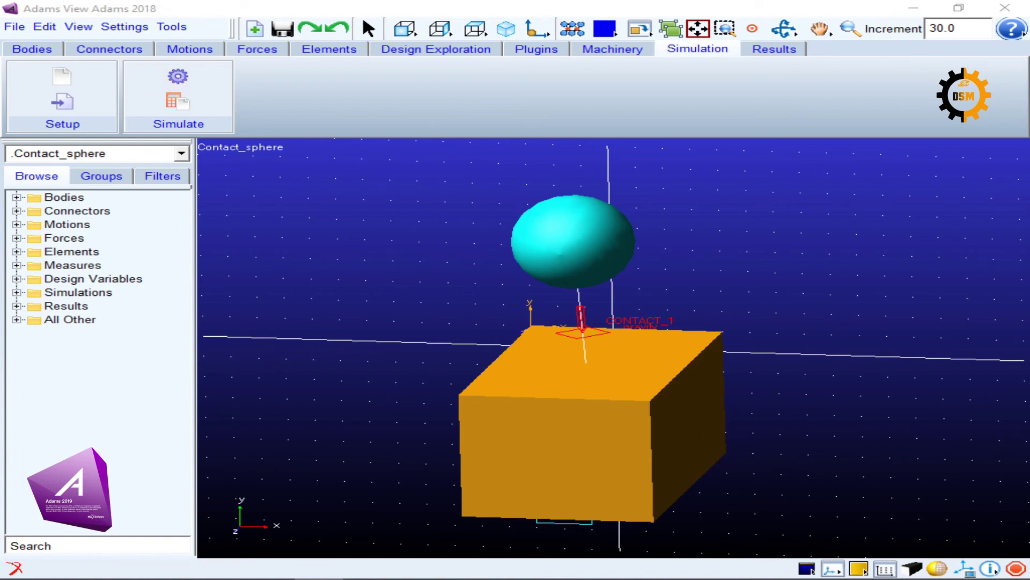
left_click_drag(1028, 2, 350, 150)
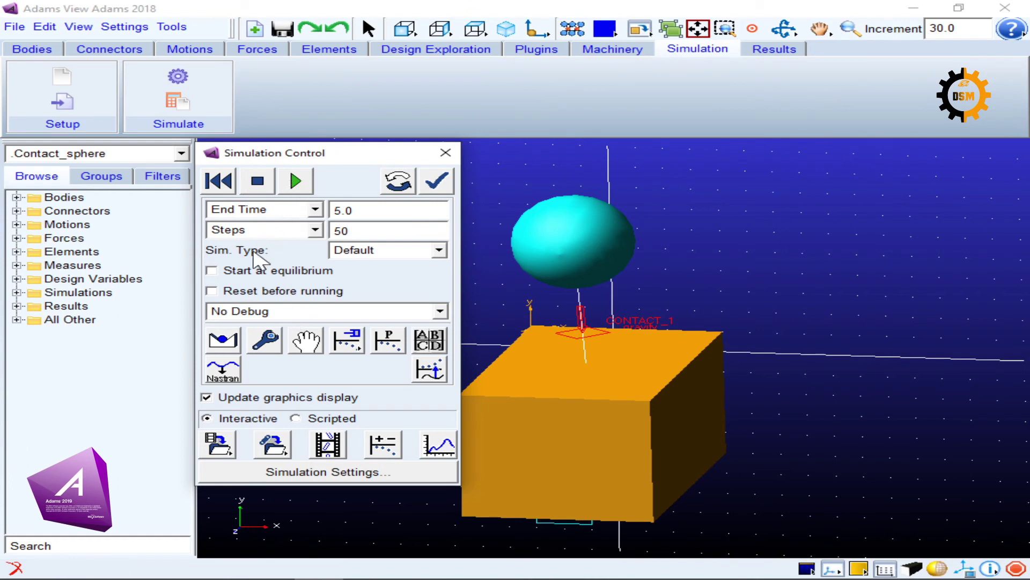
left_click(295, 182)
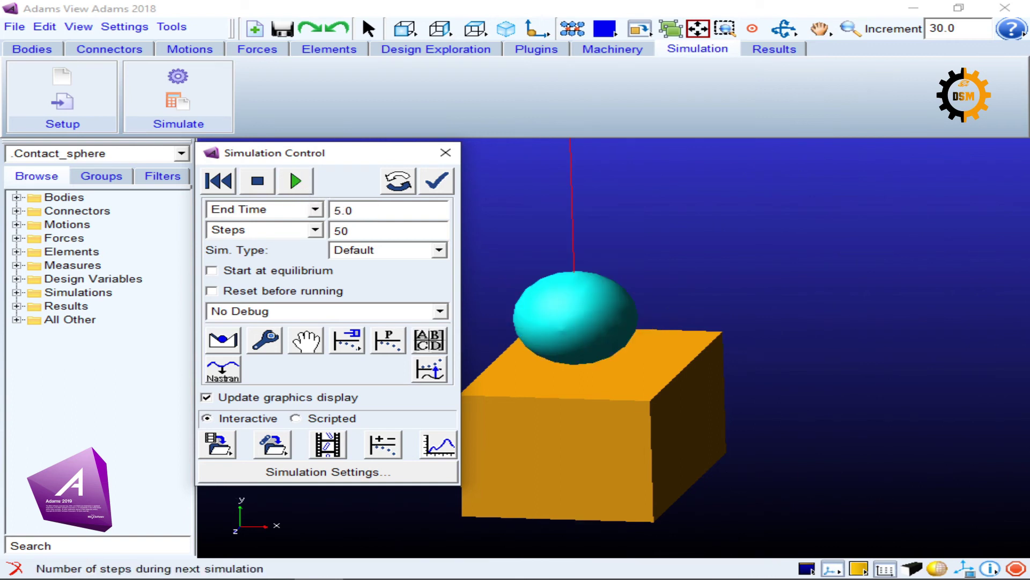
left_click(401, 32)
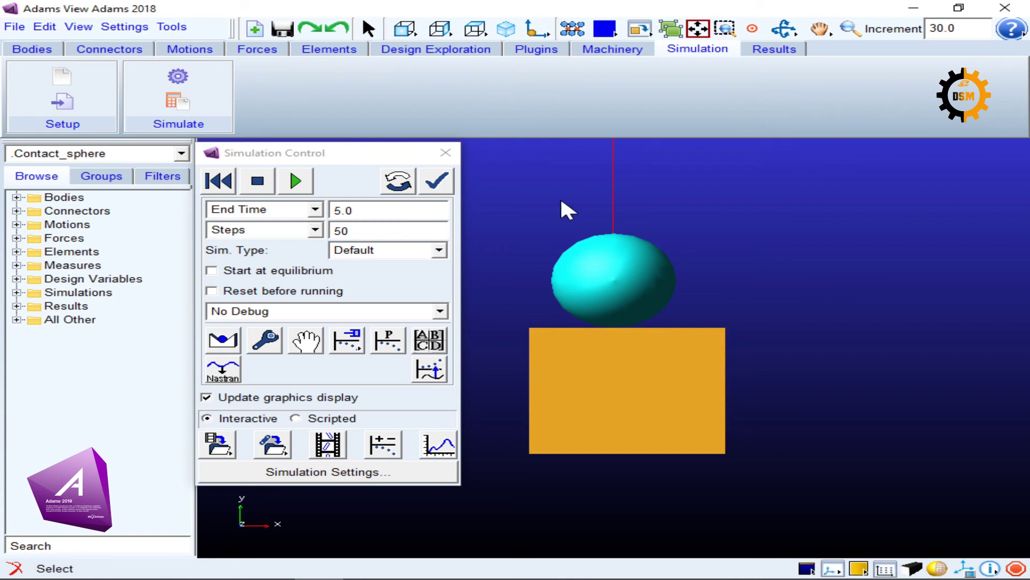
key("z")
left_click_drag(564, 202, 569, 222)
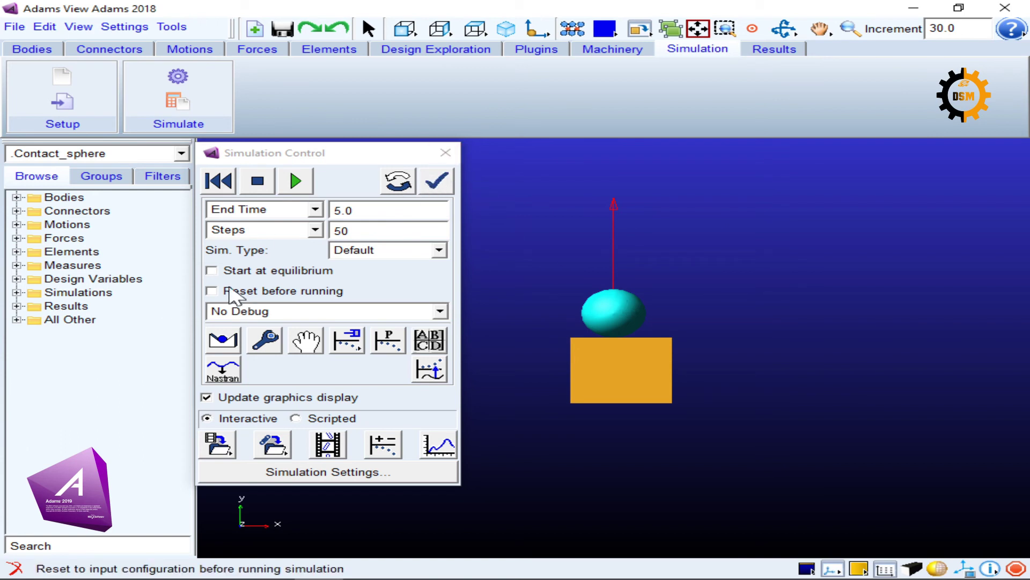
- Enable reset before running, rerun the simulation, and open the results in PostProcessor
left_click(212, 290)
left_click(287, 185)
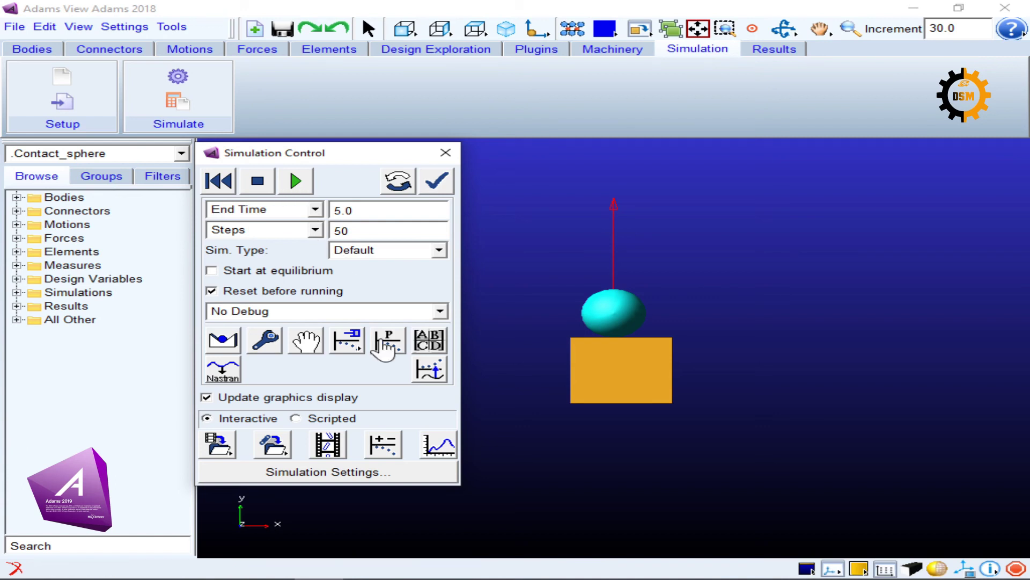
left_click(437, 446)
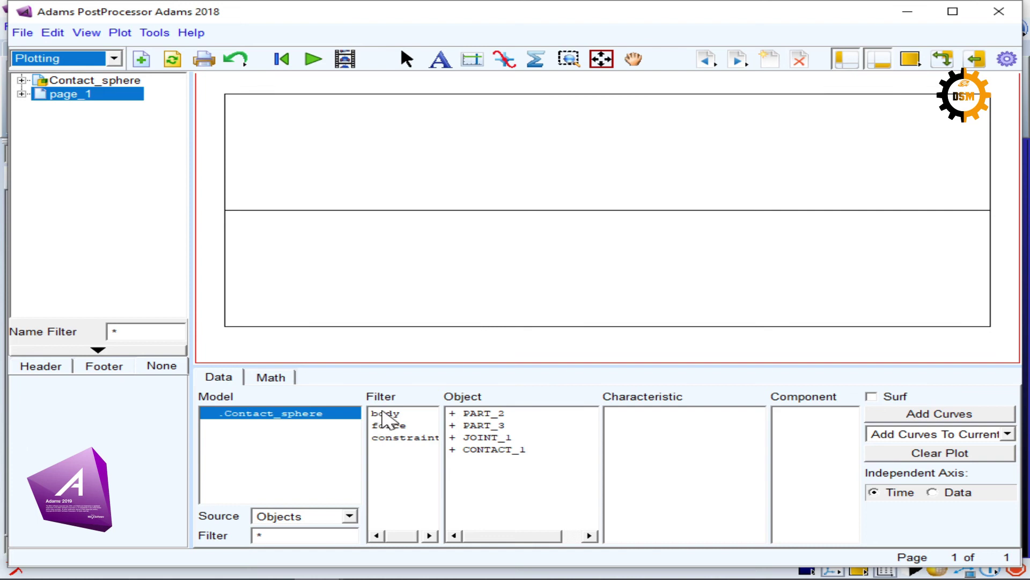
- Plot PART_3's centre-of-mass velocity magnitude against time
left_click(384, 413)
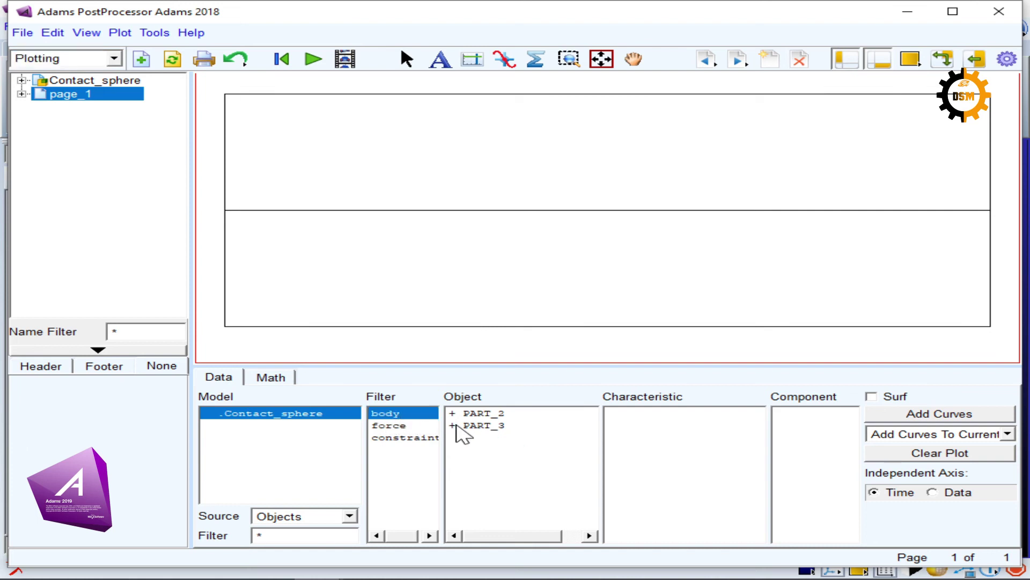
left_click(457, 426)
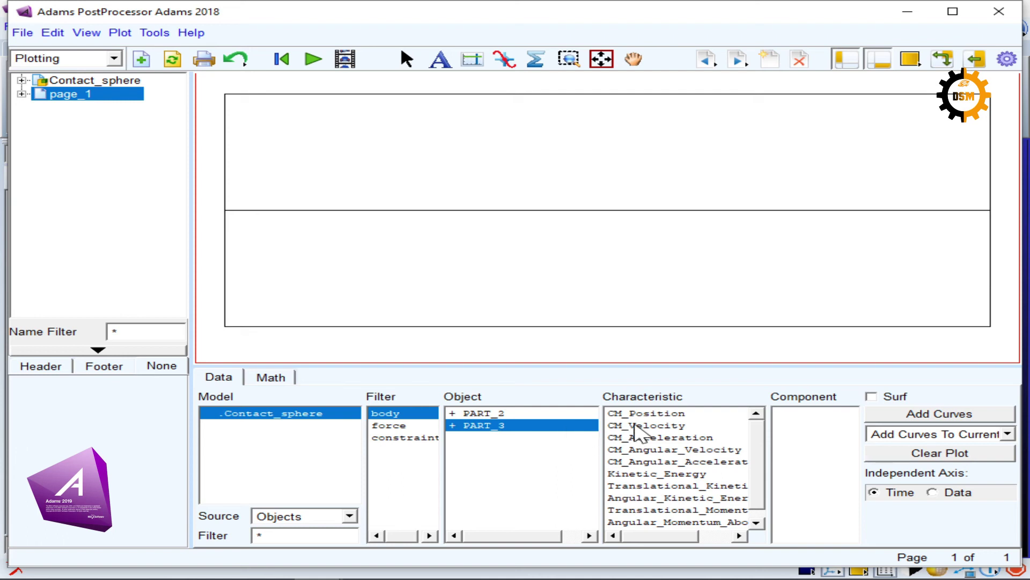
left_click(639, 426)
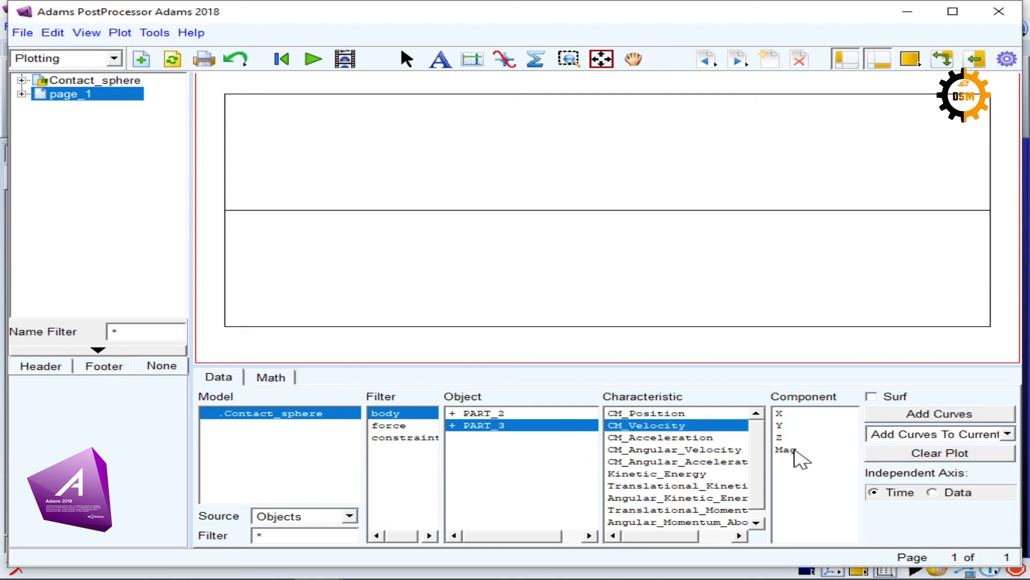
left_click(795, 451)
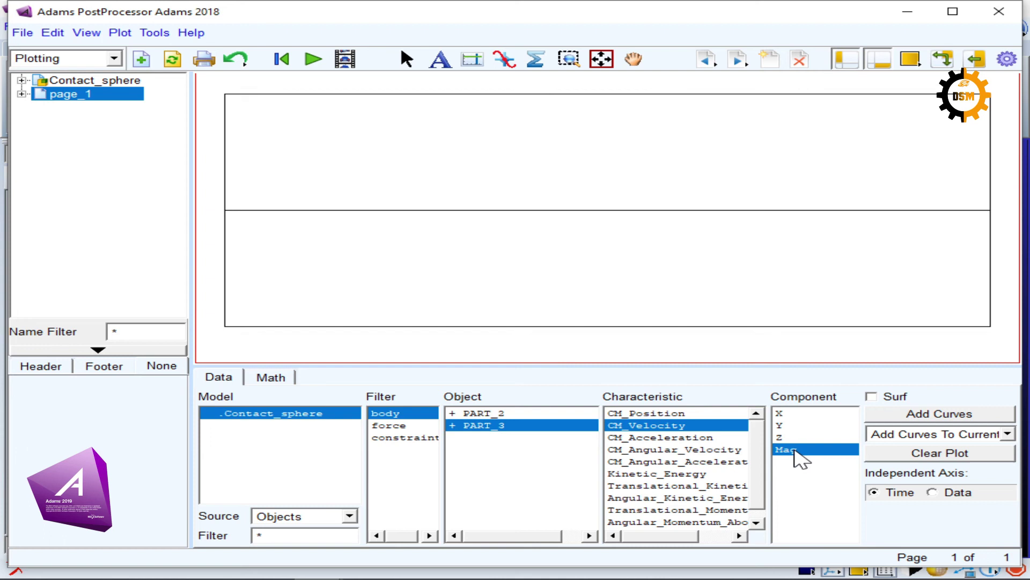
left_click(937, 415)
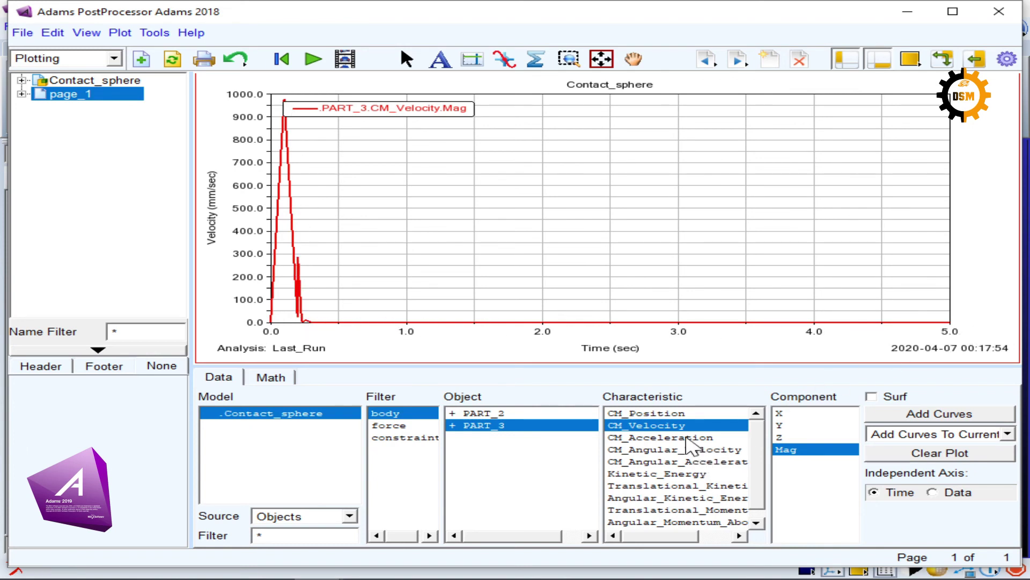
- Add PART_3's CM acceleration magnitude and kinetic energy curves to the plot
left_click(687, 437)
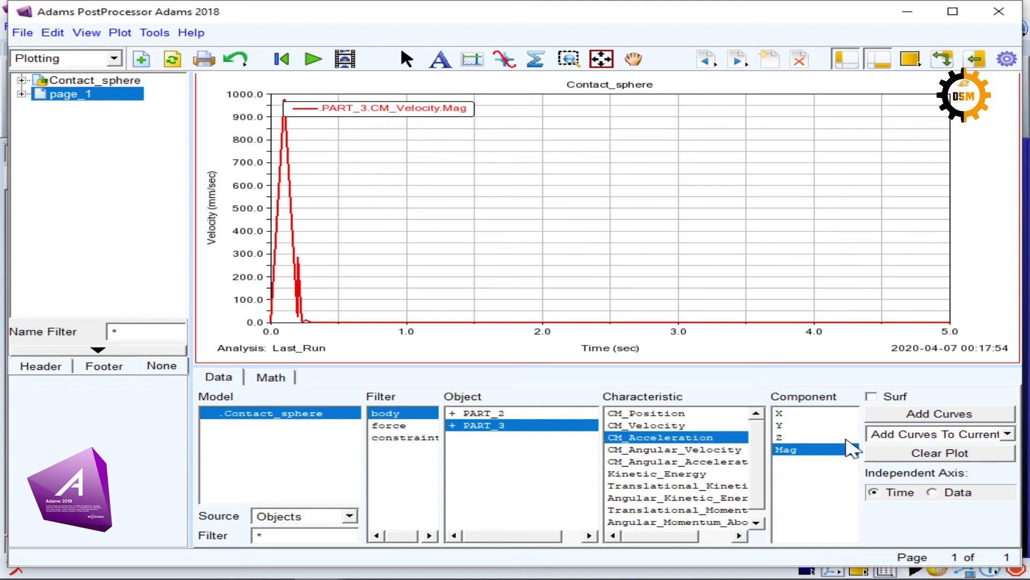
left_click(948, 416)
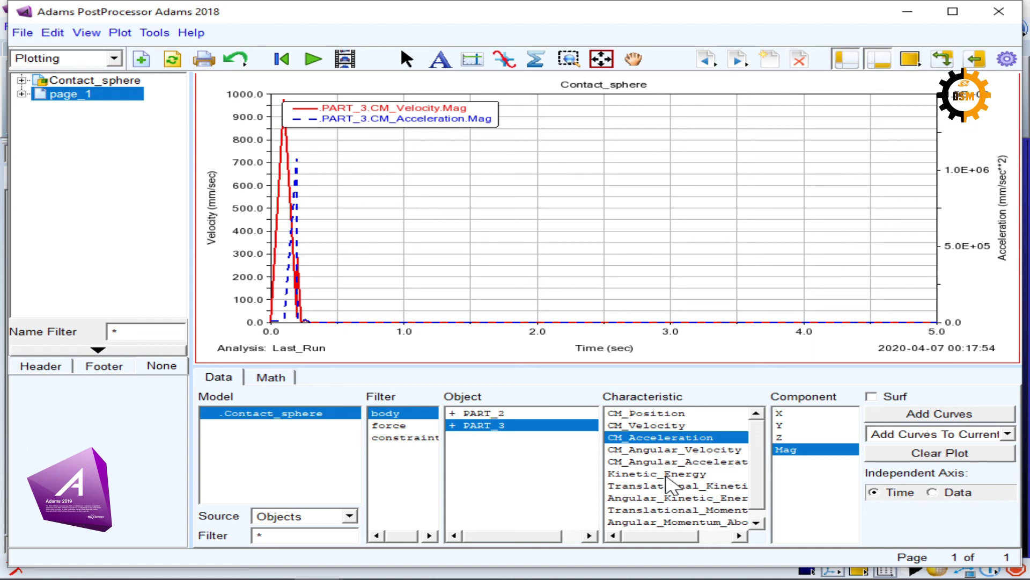
left_click(668, 474)
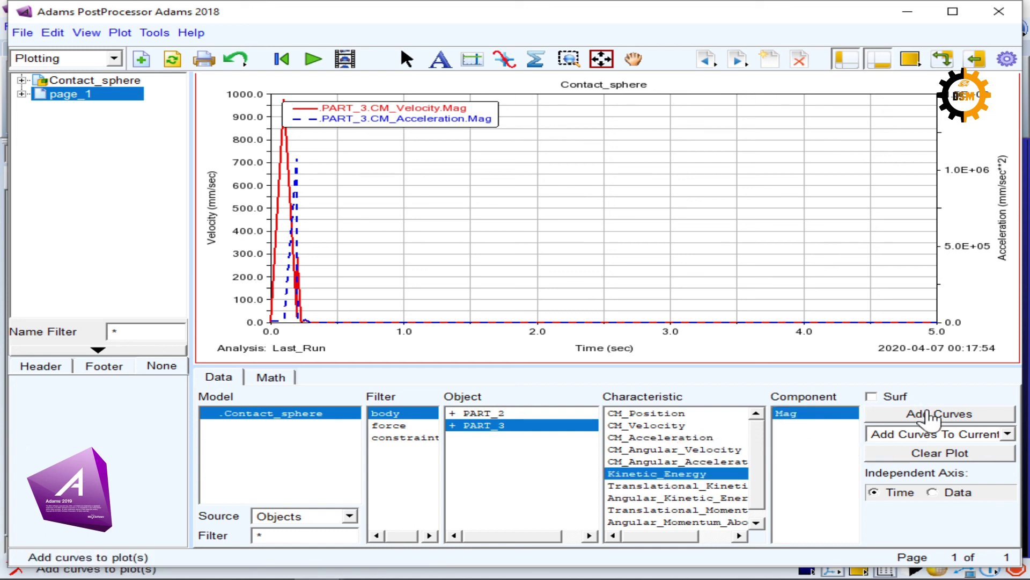
left_click(930, 416)
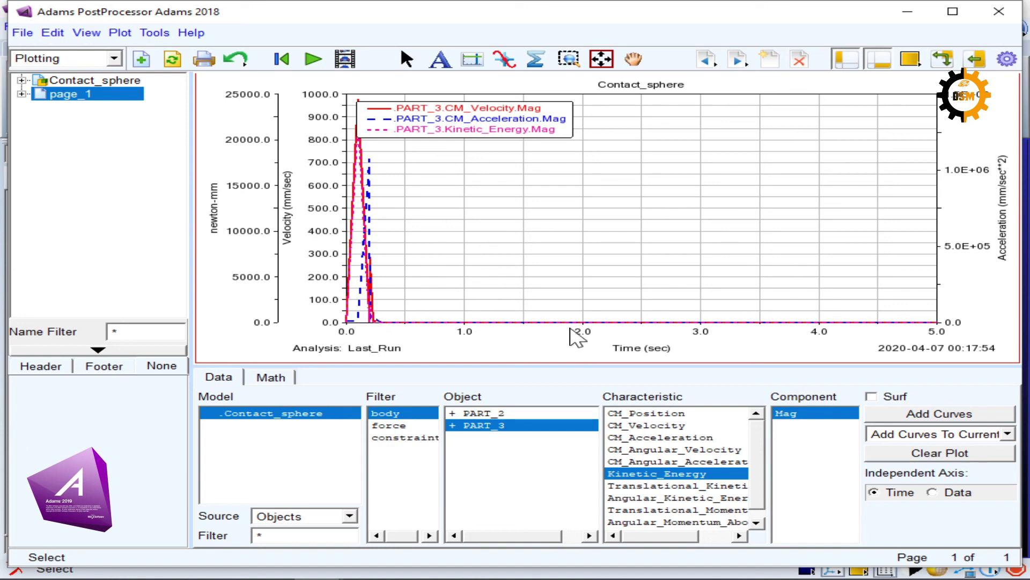
- Plot PART_3's Kinetic_Energy Mag curve alone, then tilt the sphere-and-box model to an oblique view
left_click(939, 454)
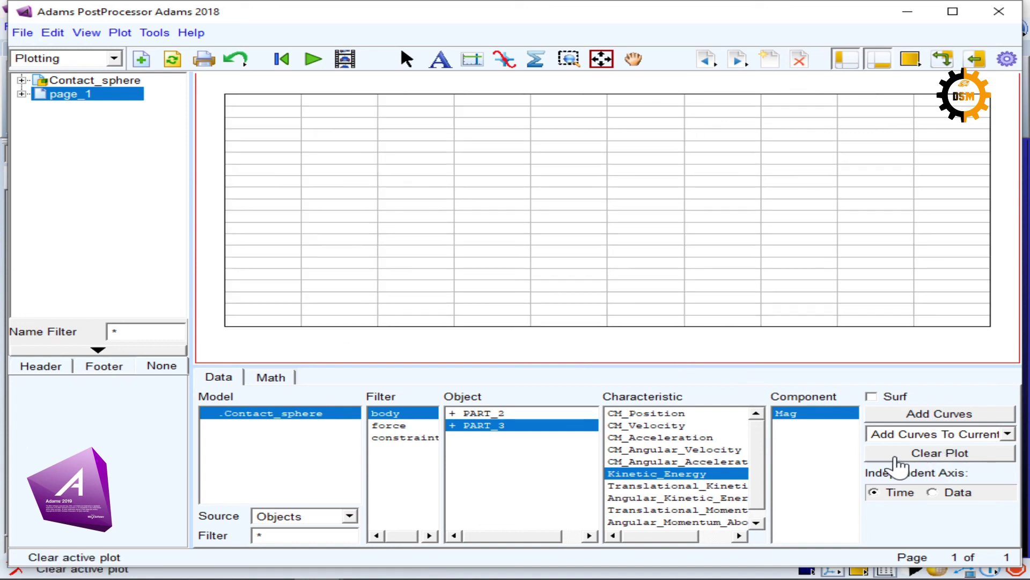
left_click(934, 420)
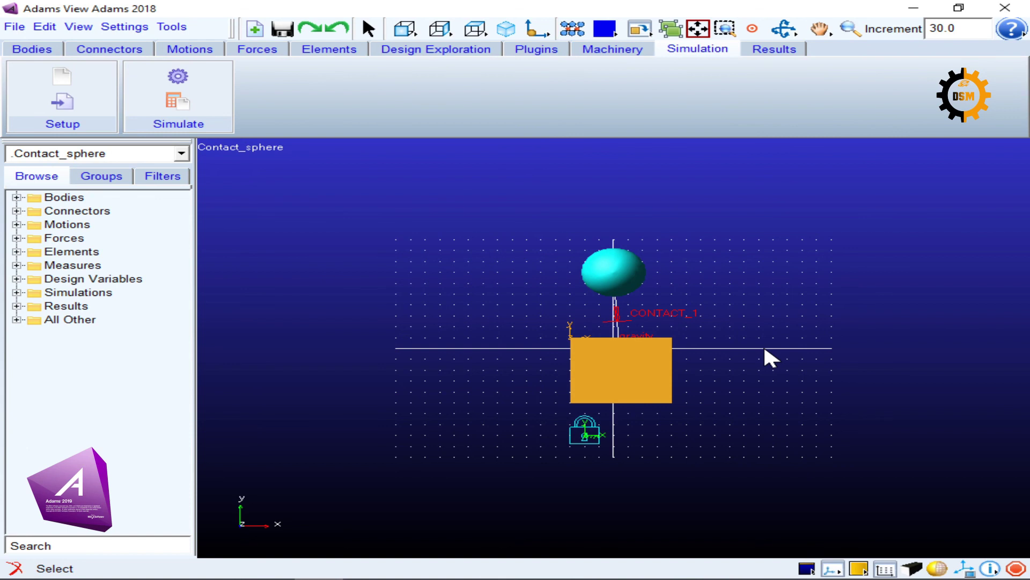
key("r")
left_click_drag(759, 345, 665, 383)
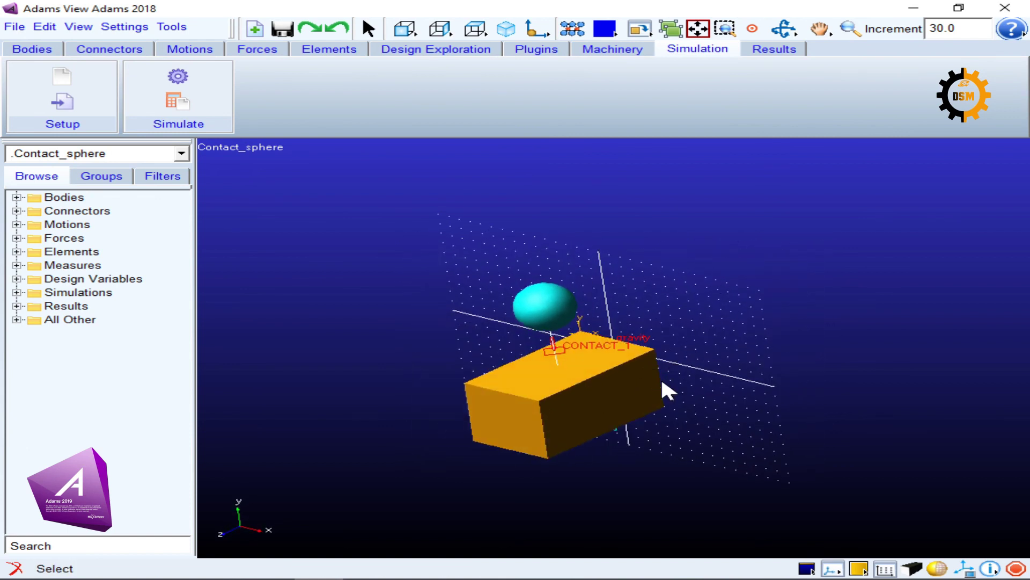